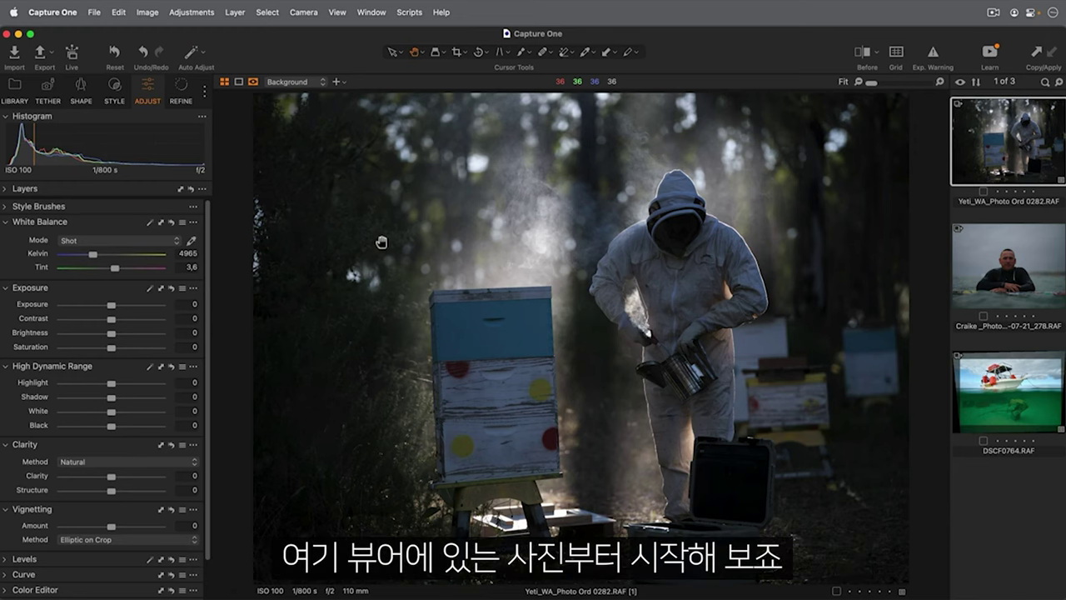
- Hide the Browser thumbnails with Super+B to widen the beekeeper photo view
key(super+b)
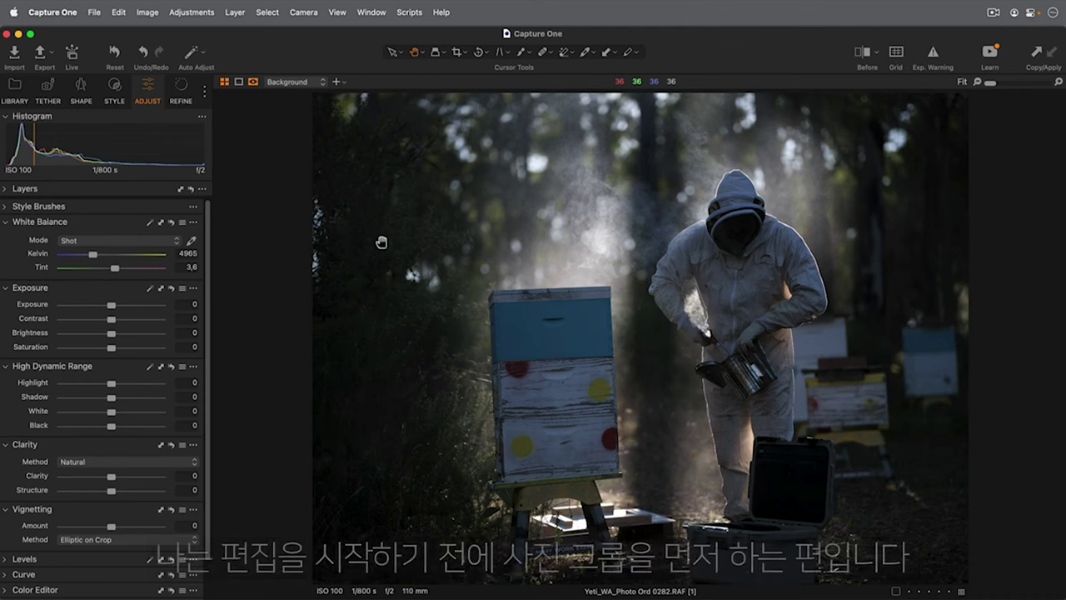
- Pull the beekeeper crop in from the top-left corner and rotate it slightly to straighten
key(c)
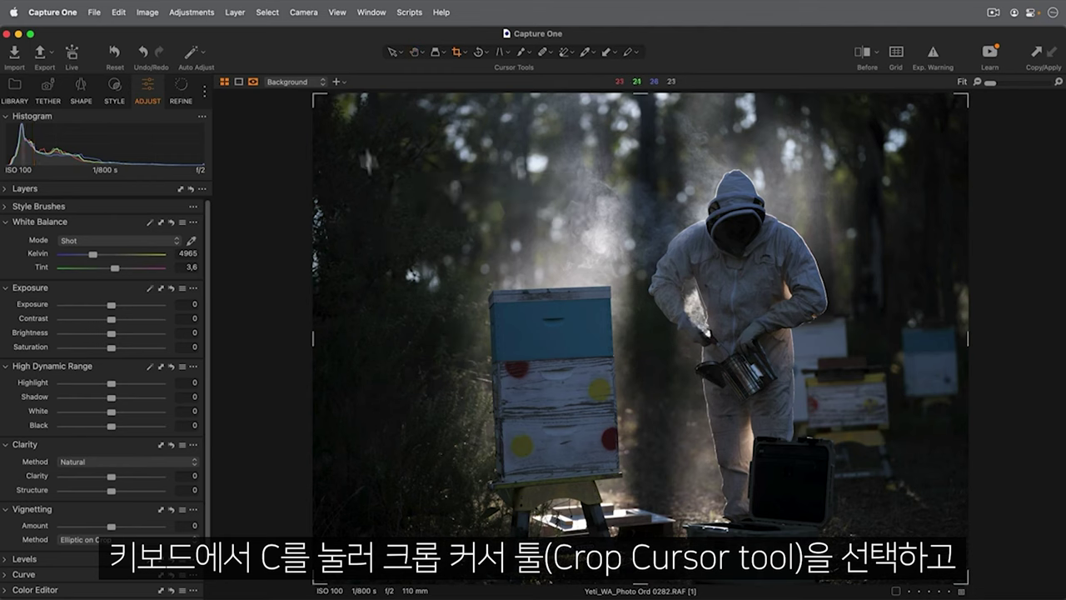
drag(314, 95, 352, 138)
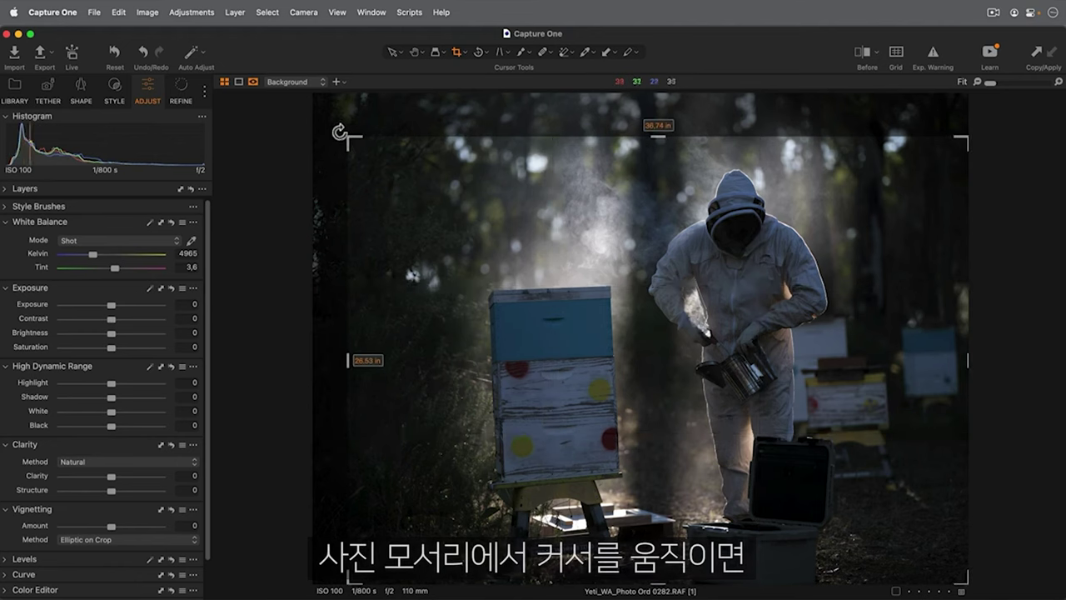
drag(334, 124, 338, 122)
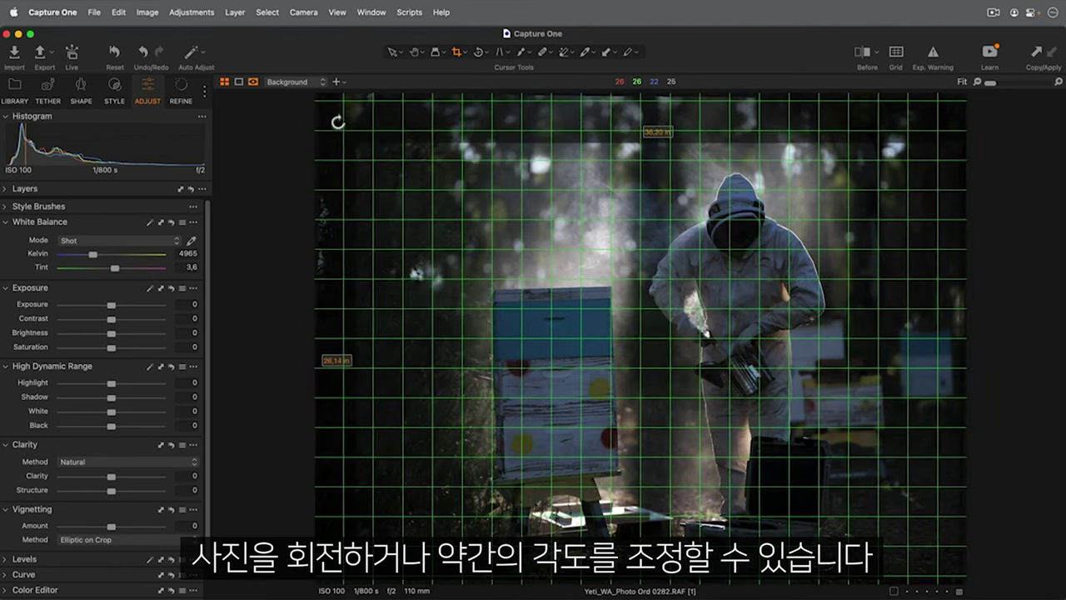
drag(337, 122, 338, 122)
key(h)
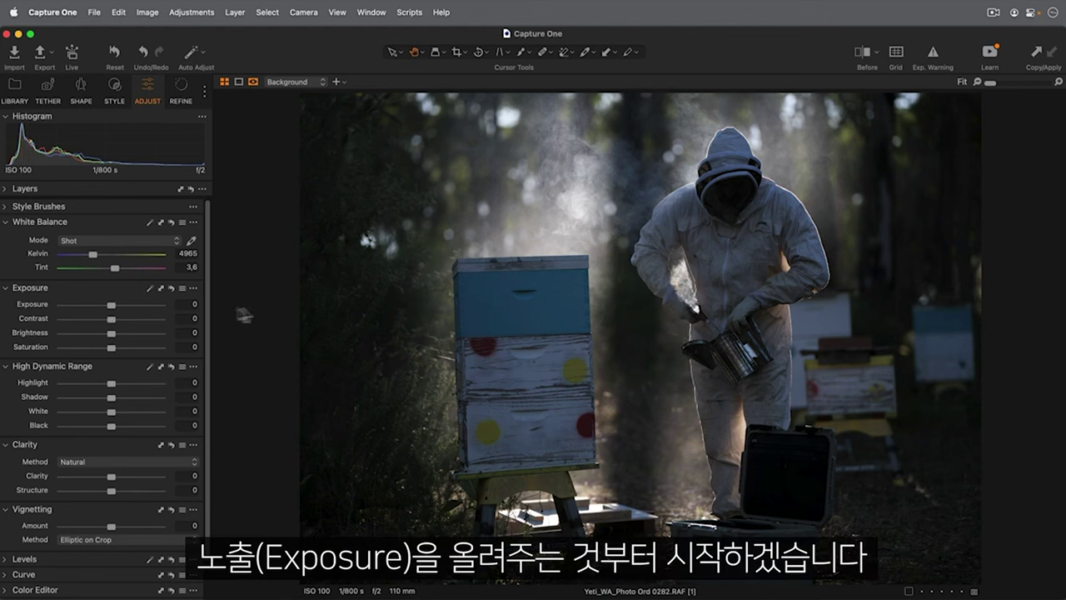
- Set Exposure to 0.6, Brightness to 9, and white balance to about 5758 K
drag(113, 305, 122, 305)
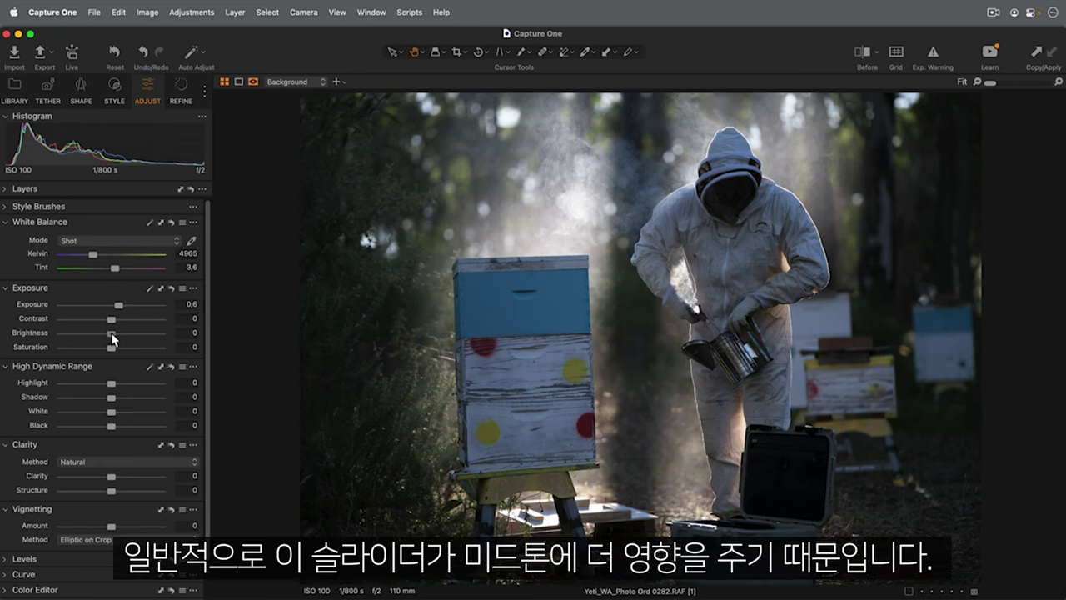
drag(112, 334, 121, 334)
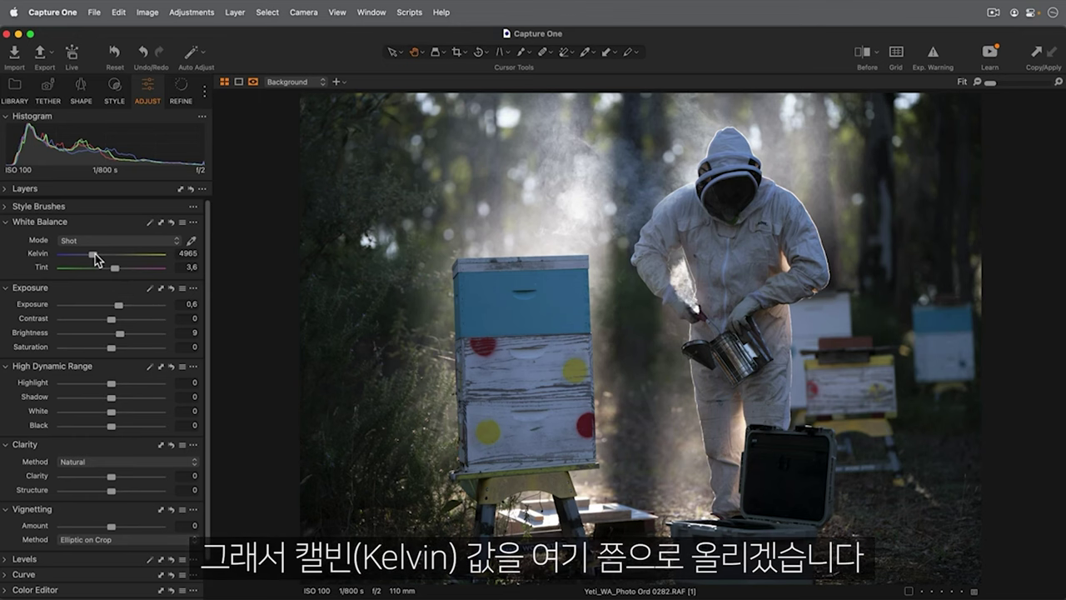
drag(92, 254, 101, 256)
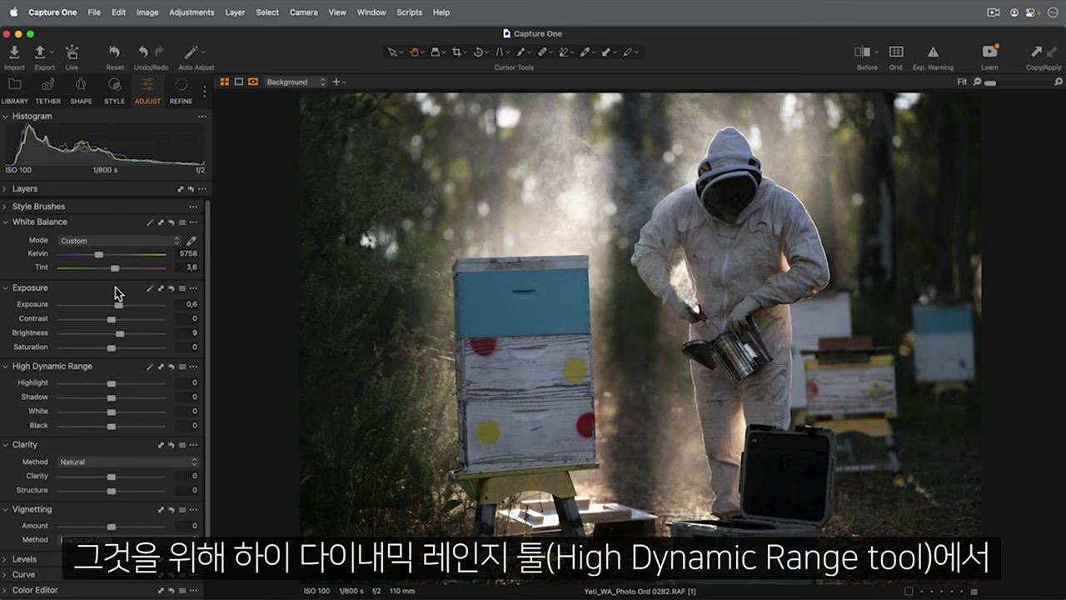
- Set HDR Highlight -28, White -100, Shadow 17 and Black -30 on the beekeeper photo
drag(111, 384, 96, 383)
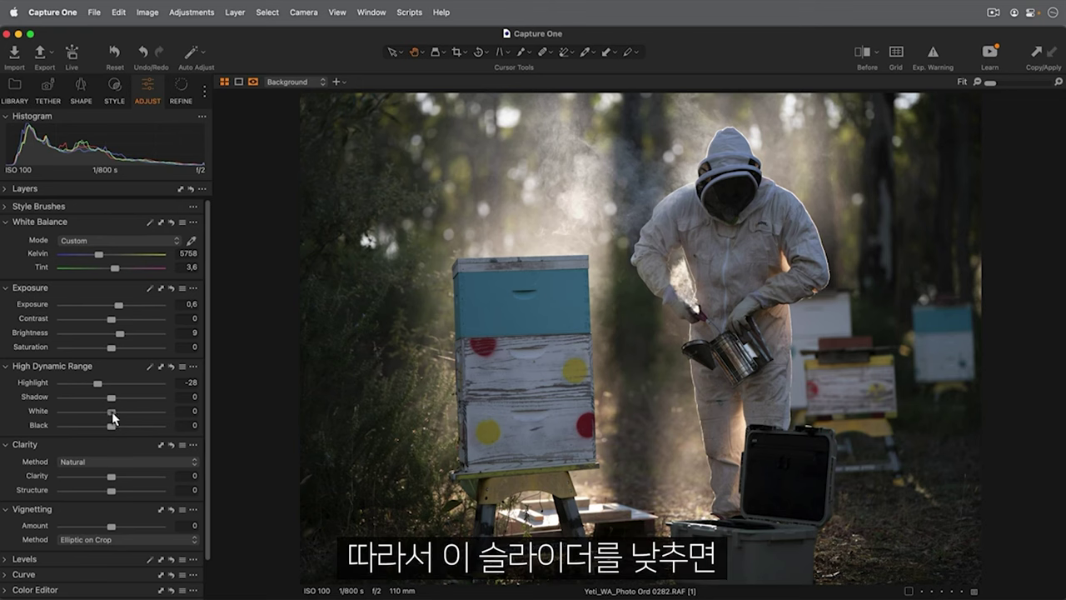
drag(112, 413, 61, 413)
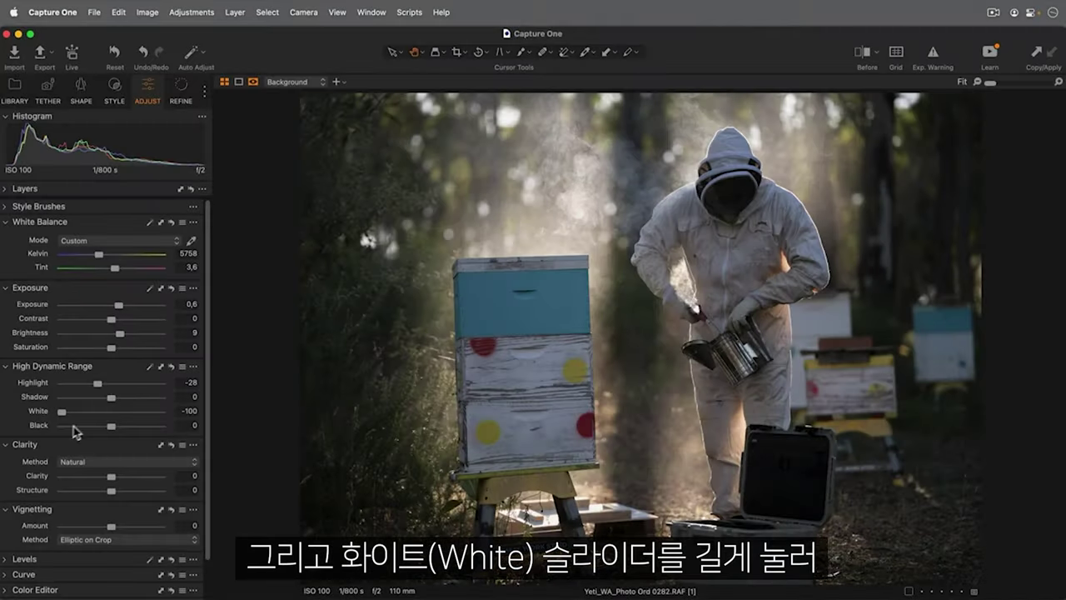
click(38, 410)
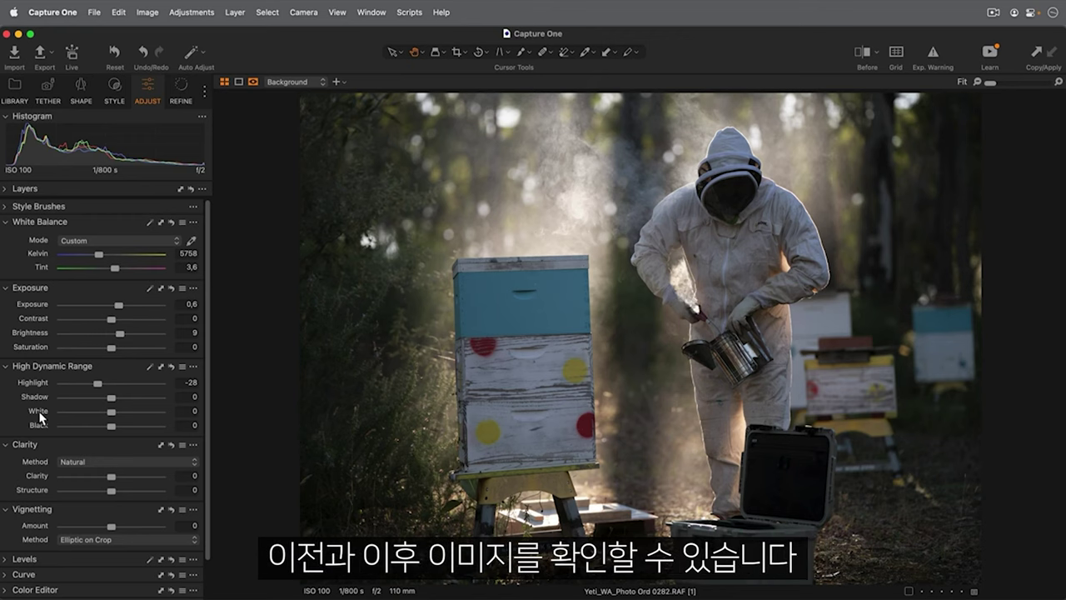
click(38, 410)
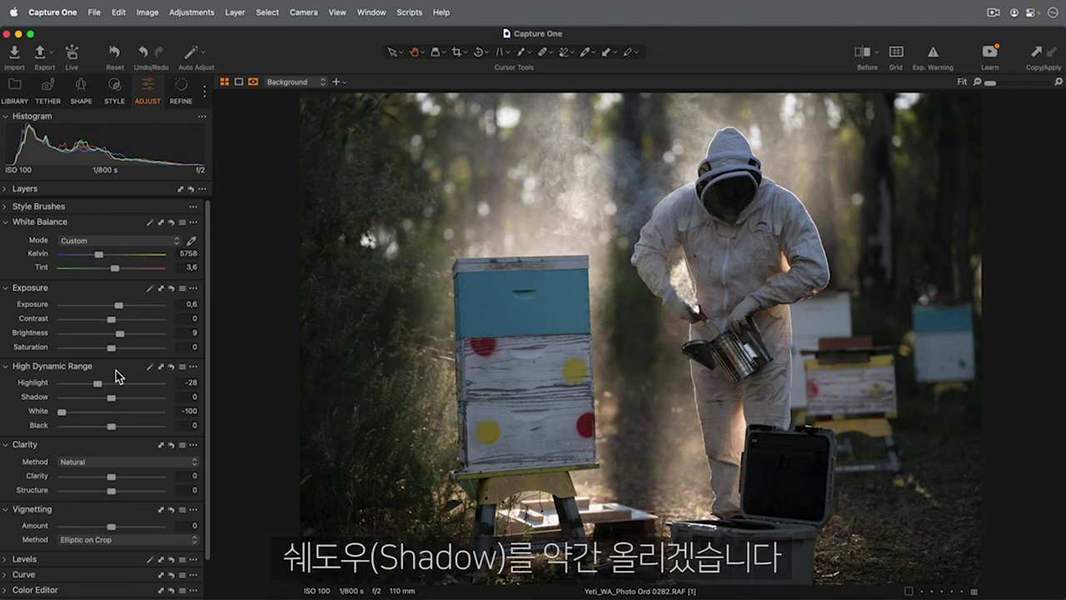
drag(113, 397, 120, 397)
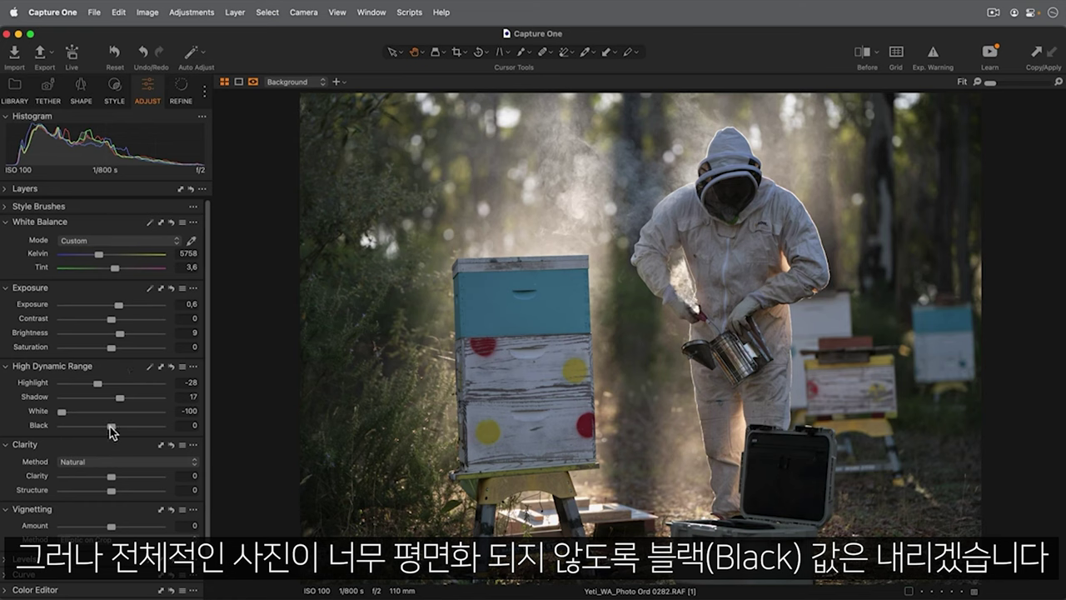
drag(109, 425, 95, 425)
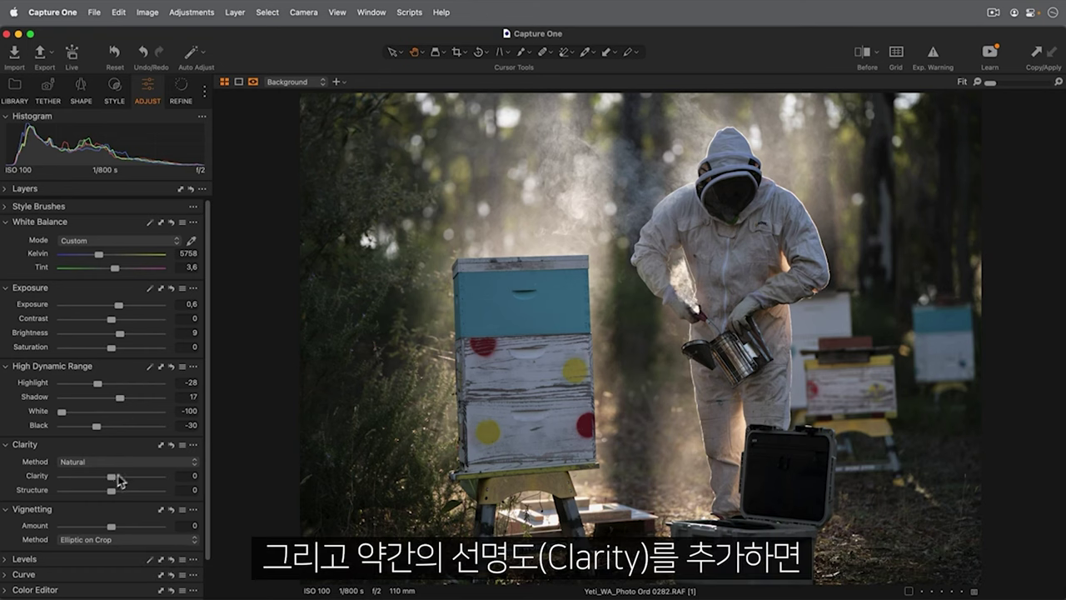
- Set Clarity to 25 and Vignetting Amount to -0.8
drag(111, 476, 126, 480)
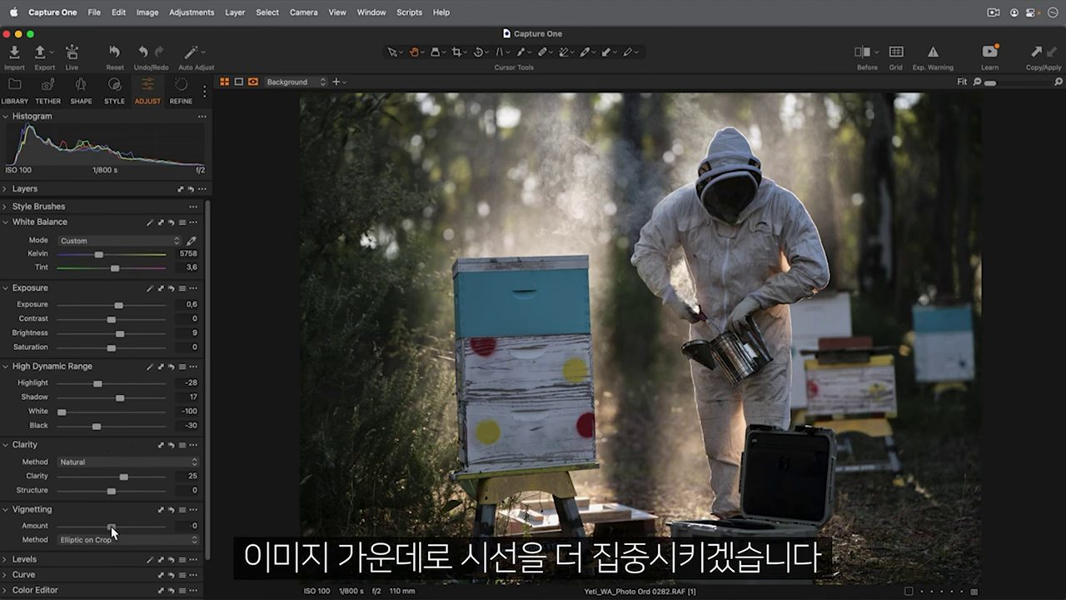
drag(111, 526, 101, 526)
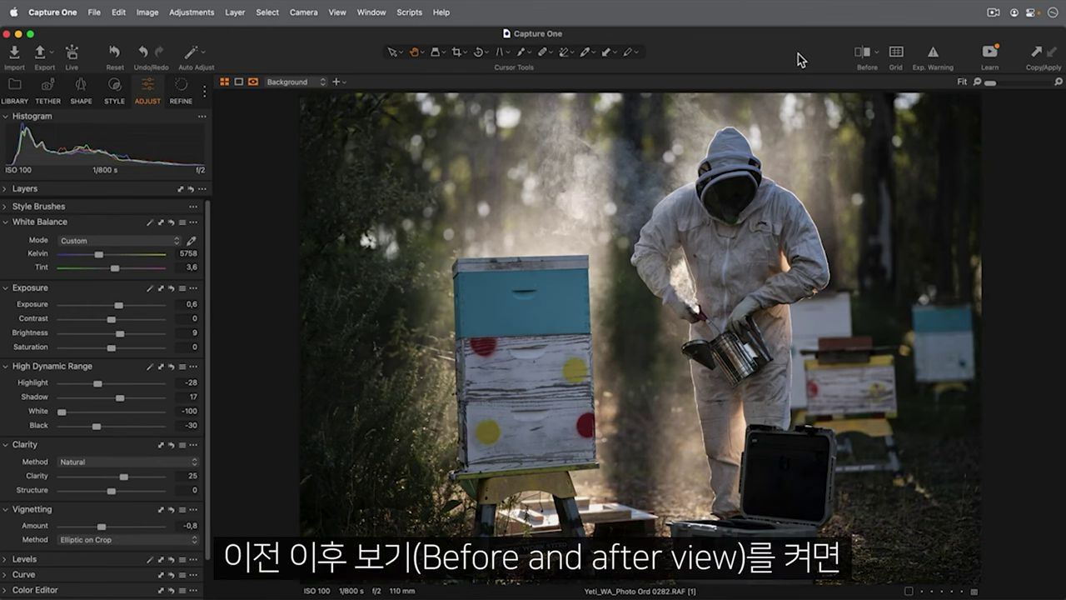
click(867, 53)
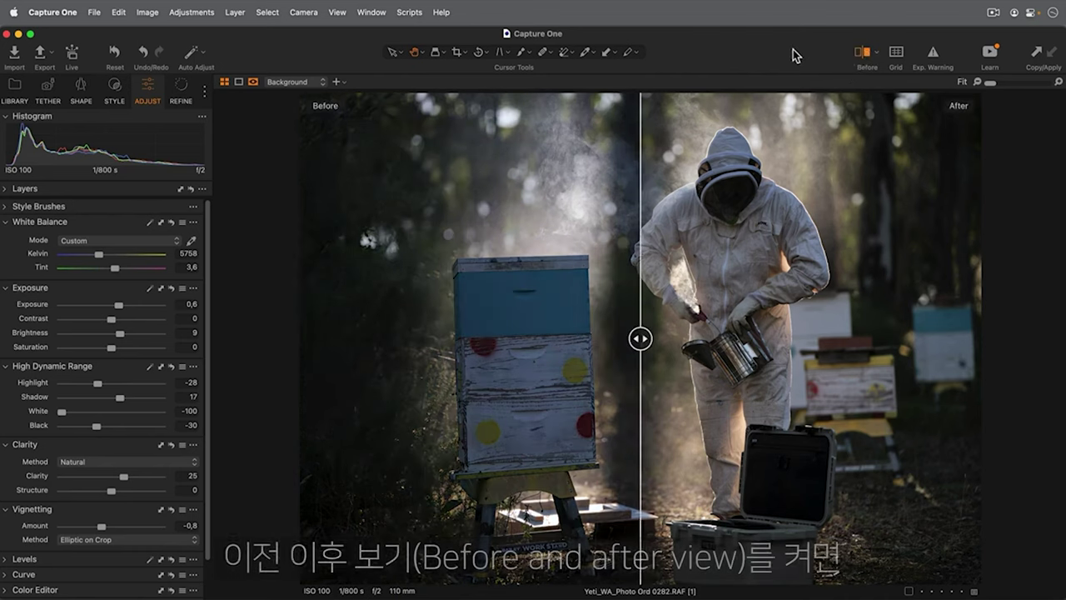
drag(639, 339, 936, 338)
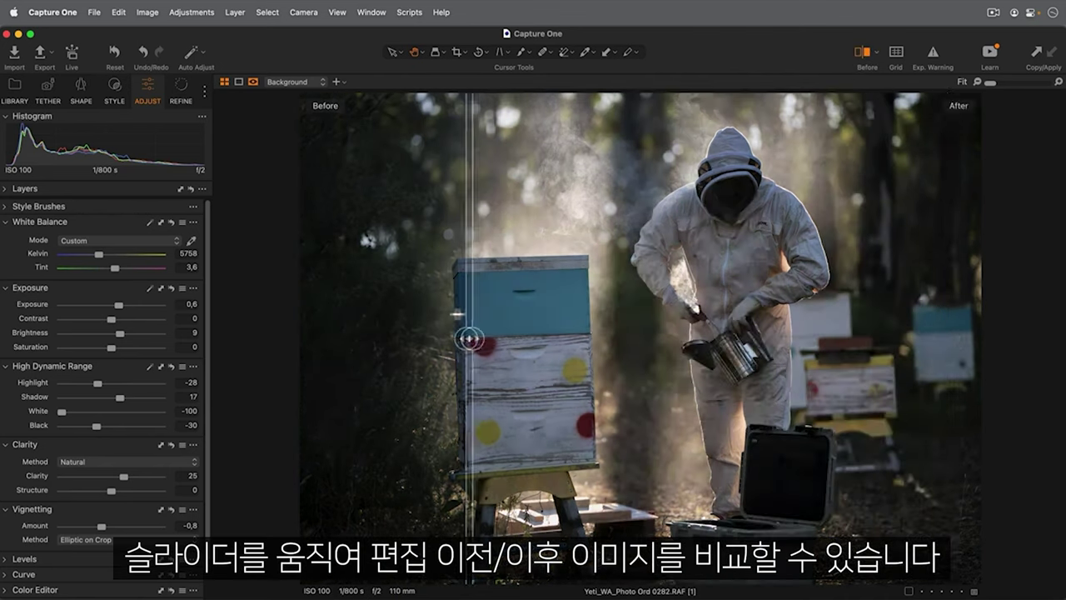
mouse_move(936, 338)
mouse_down()
mouse_move(374, 341)
mouse_move(640, 338)
mouse_up()
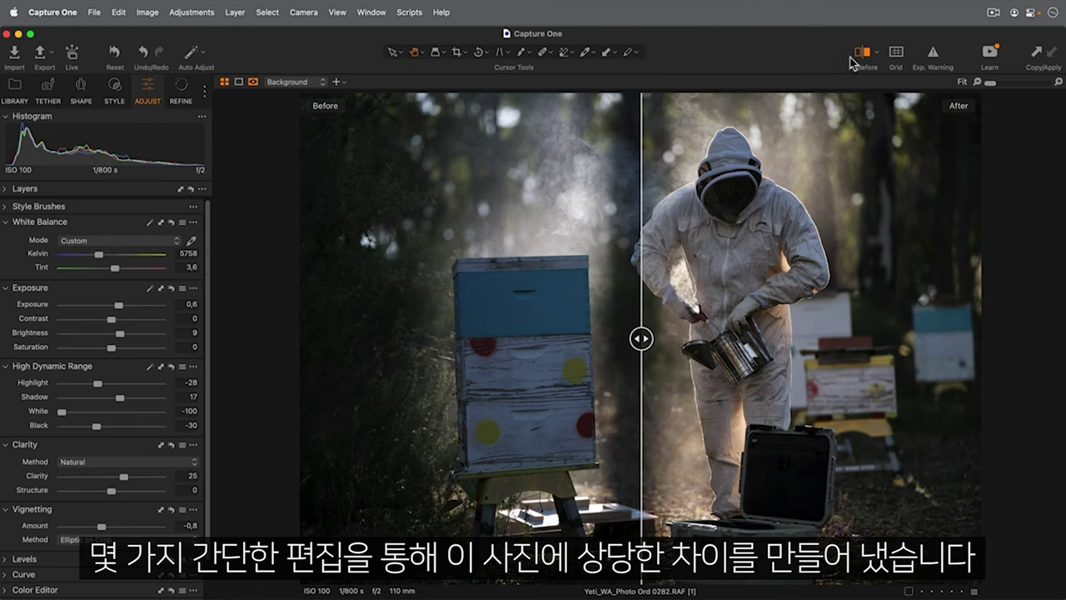
click(866, 53)
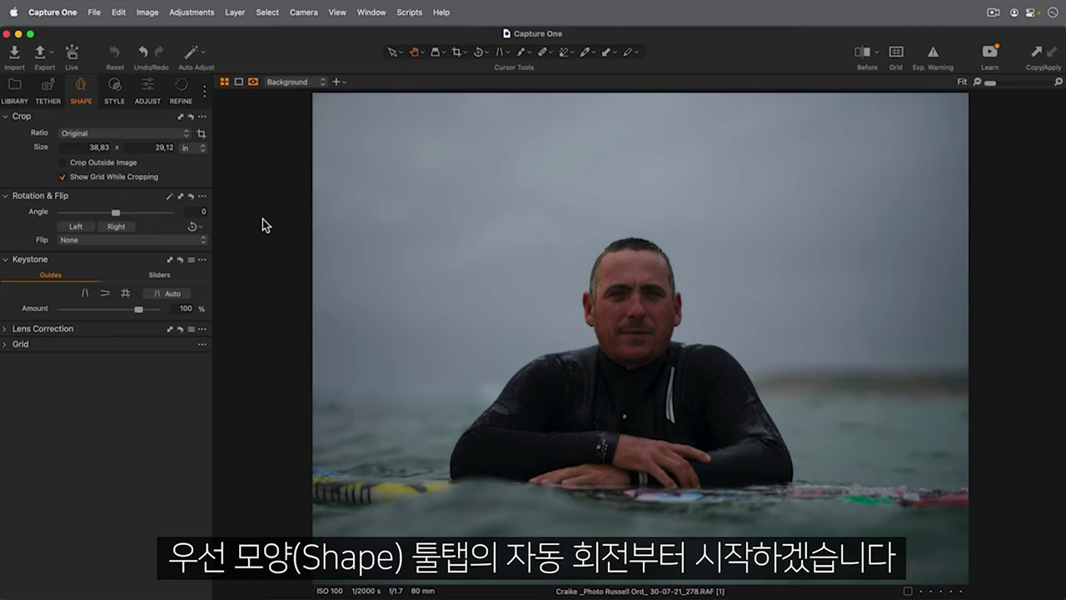
- Auto-rotate the surfer photo in Rotation & Flip, leveling it at -0.87°
click(170, 196)
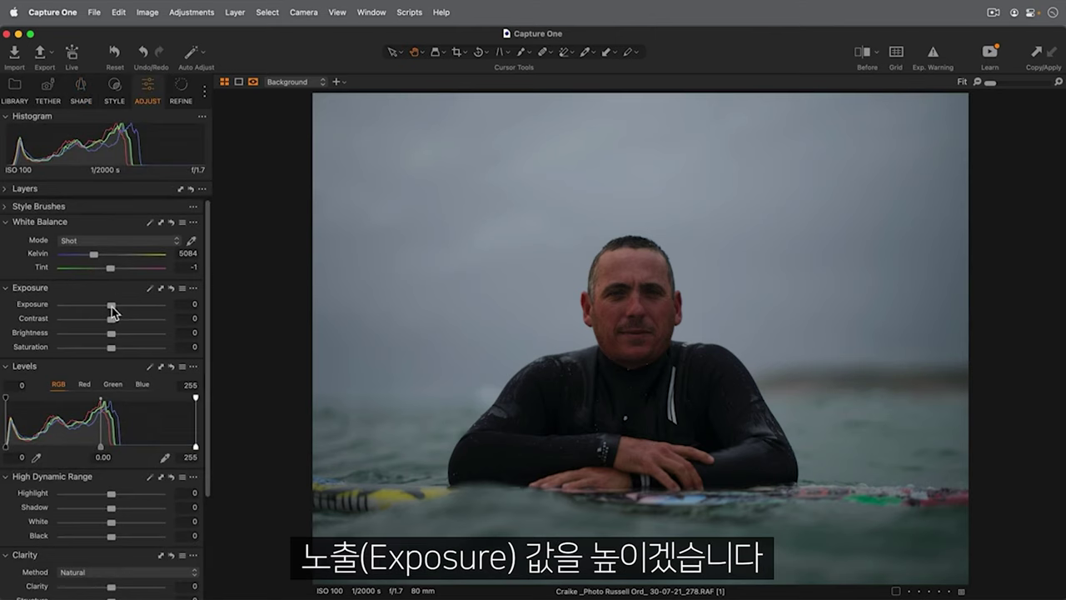
- Raise the surfer photo's Exposure to about 0.95 and Brightness to 6
drag(111, 305, 123, 306)
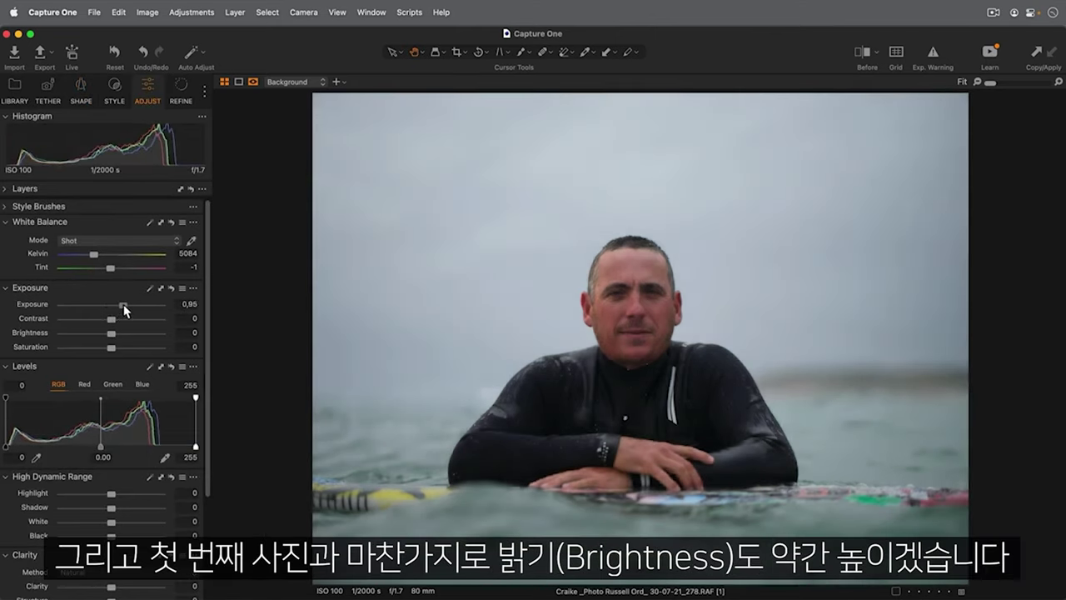
drag(111, 332, 117, 332)
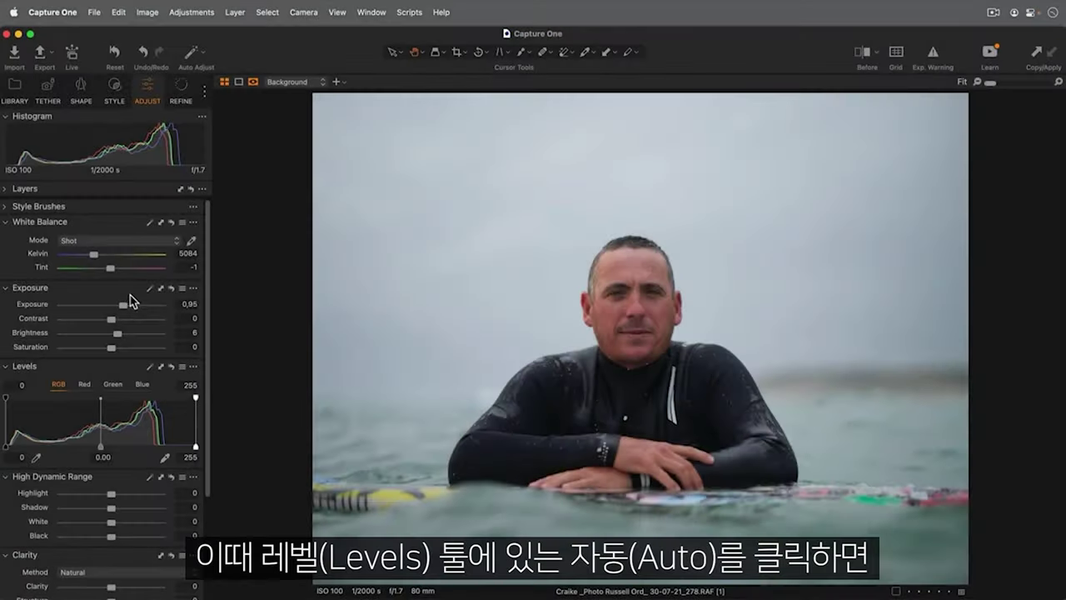
- Apply Auto Levels, then set HDR Shadow 16, Highlight -25 and Clarity 39
click(151, 367)
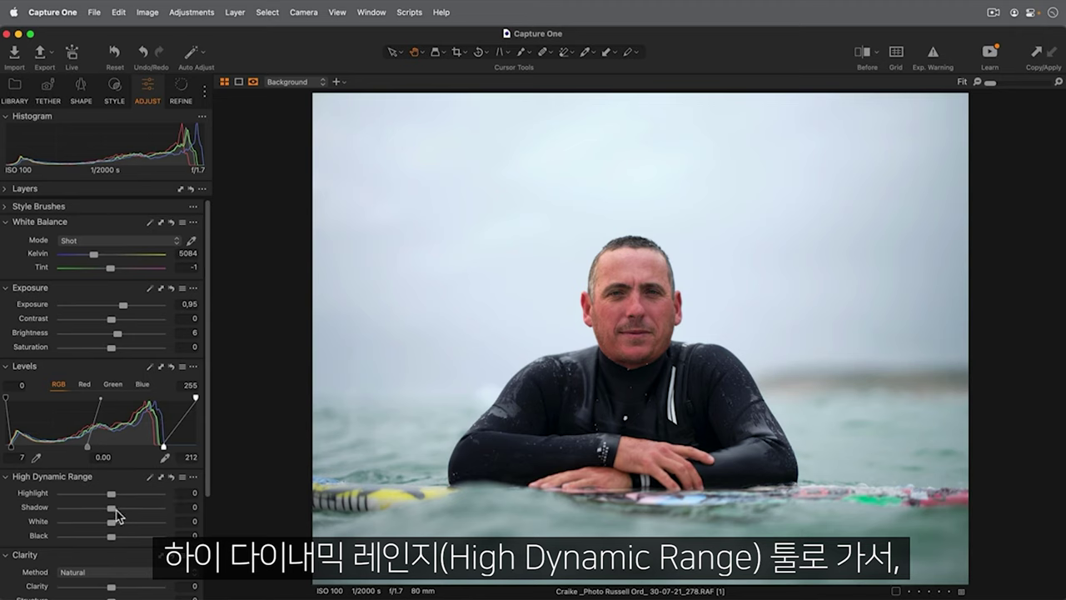
drag(111, 507, 120, 508)
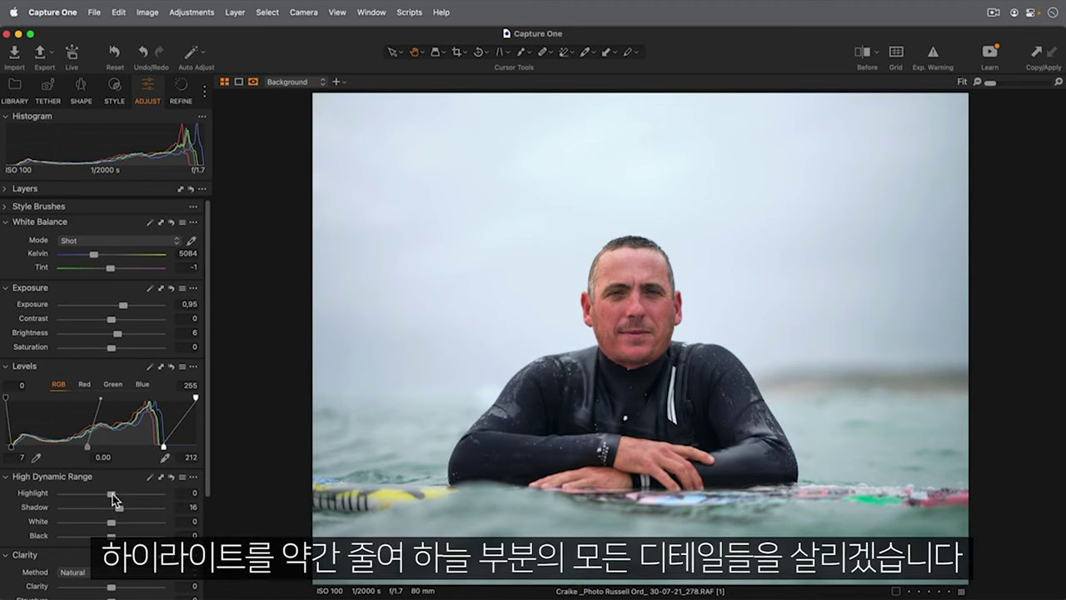
drag(111, 492, 99, 493)
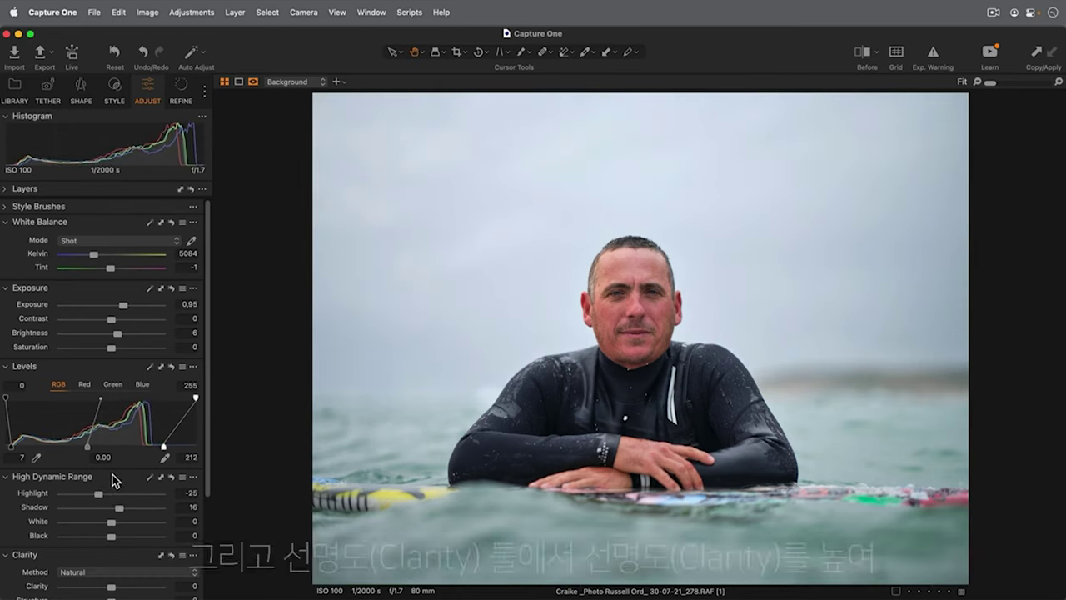
scroll(114, 480, down, 5)
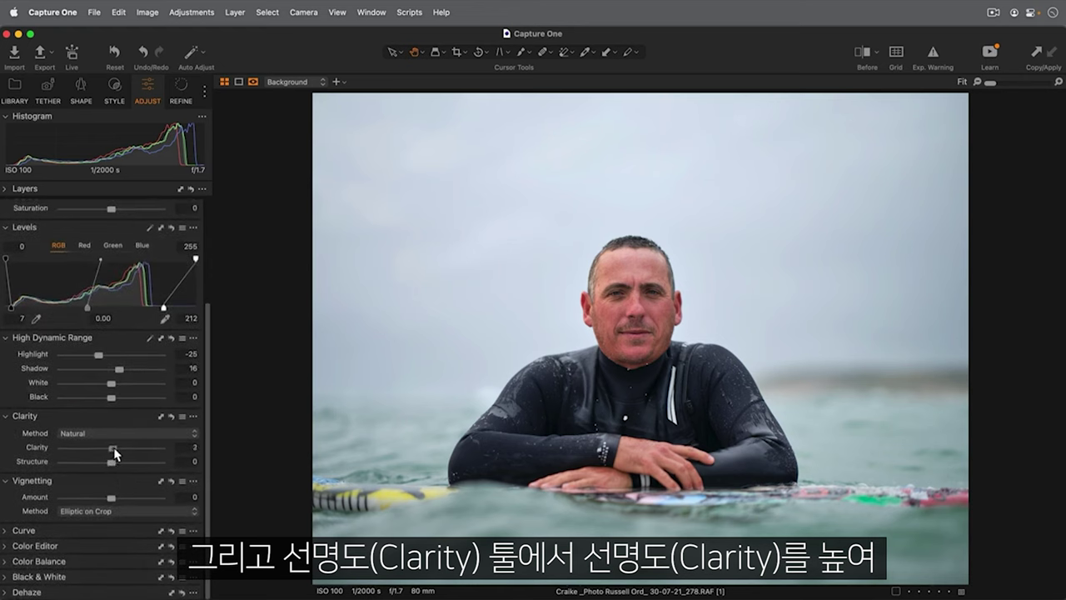
drag(114, 448, 131, 447)
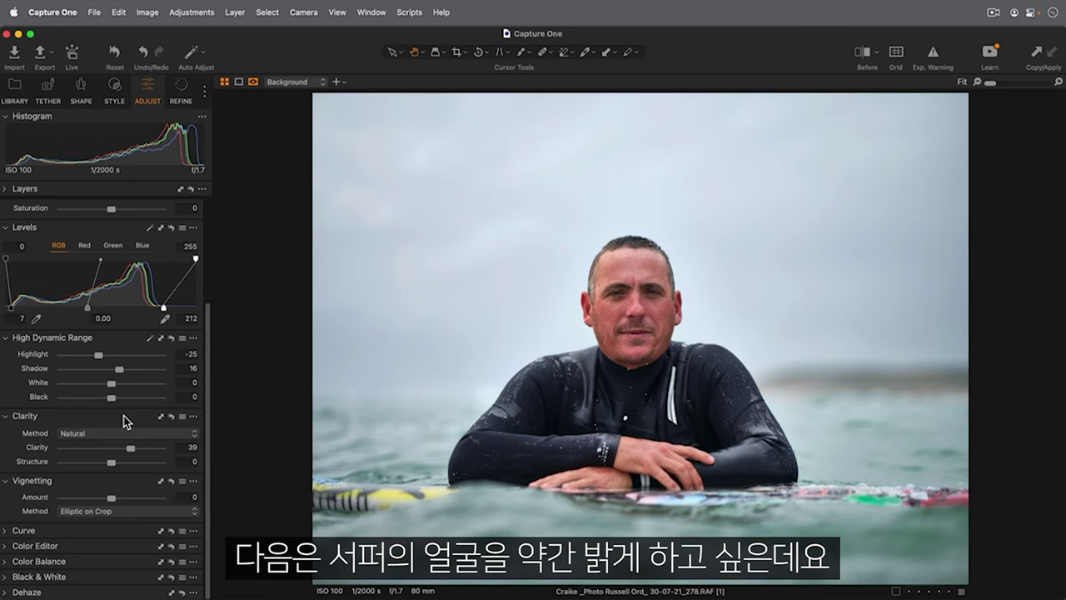
scroll(123, 420, up, 5)
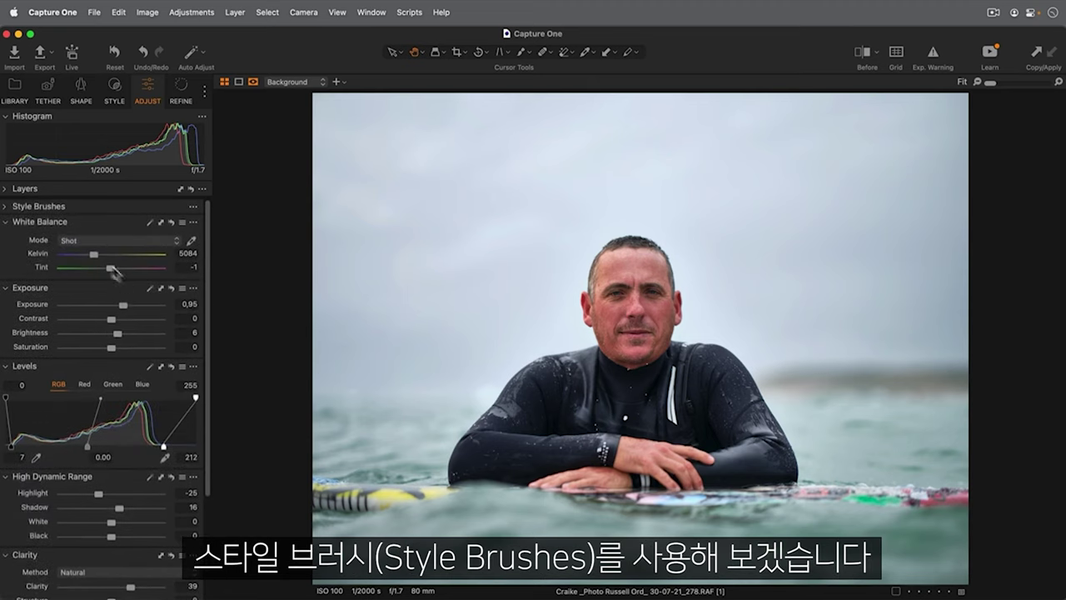
- Choose the Built-in Light & Contrast Dodge (brighten) style brush and show the layers
click(7, 207)
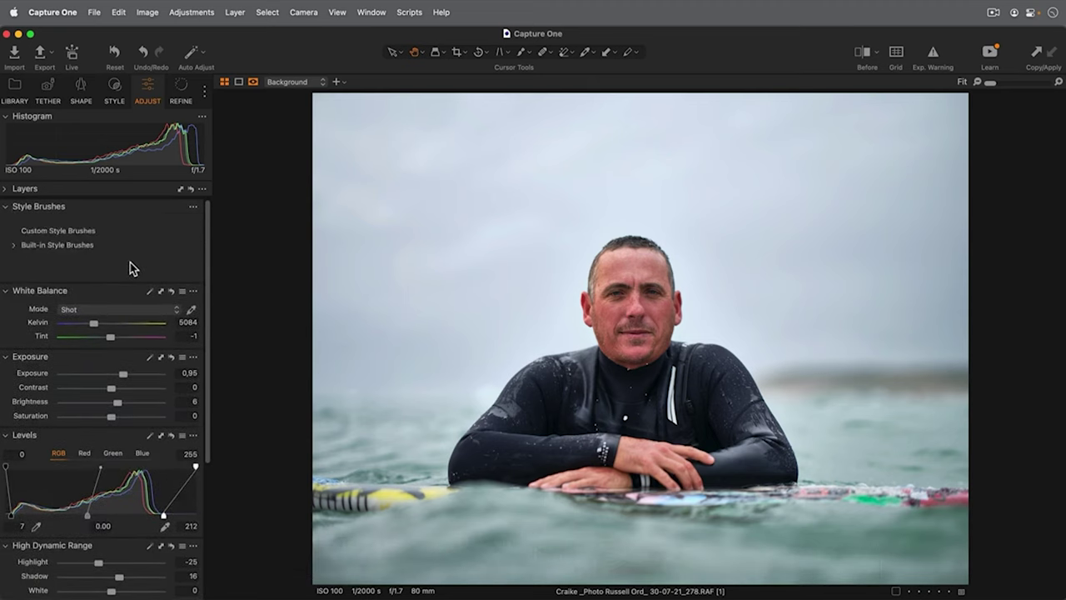
click(14, 244)
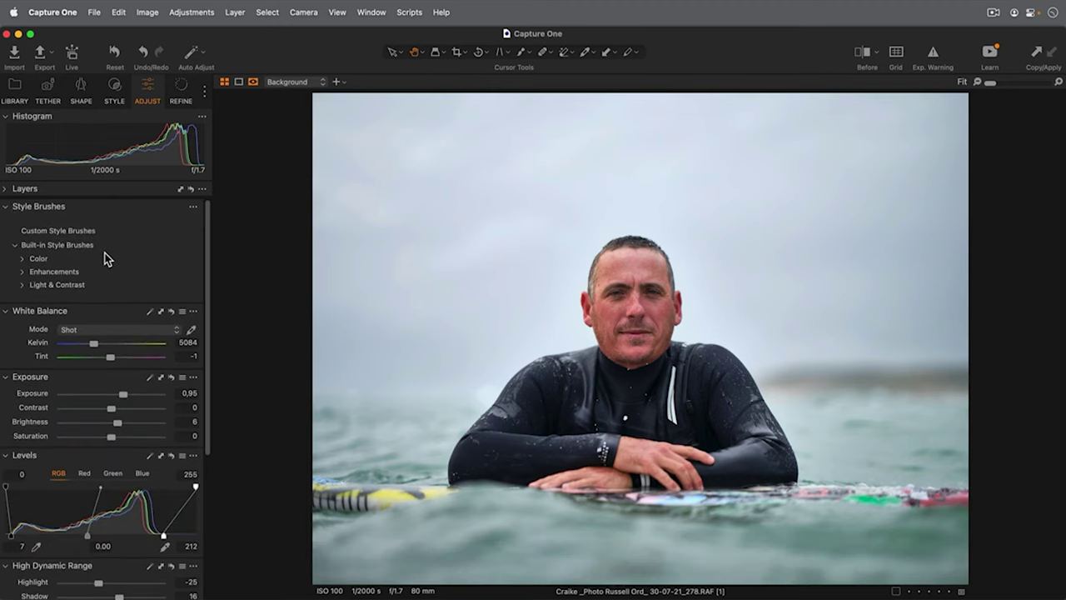
click(23, 285)
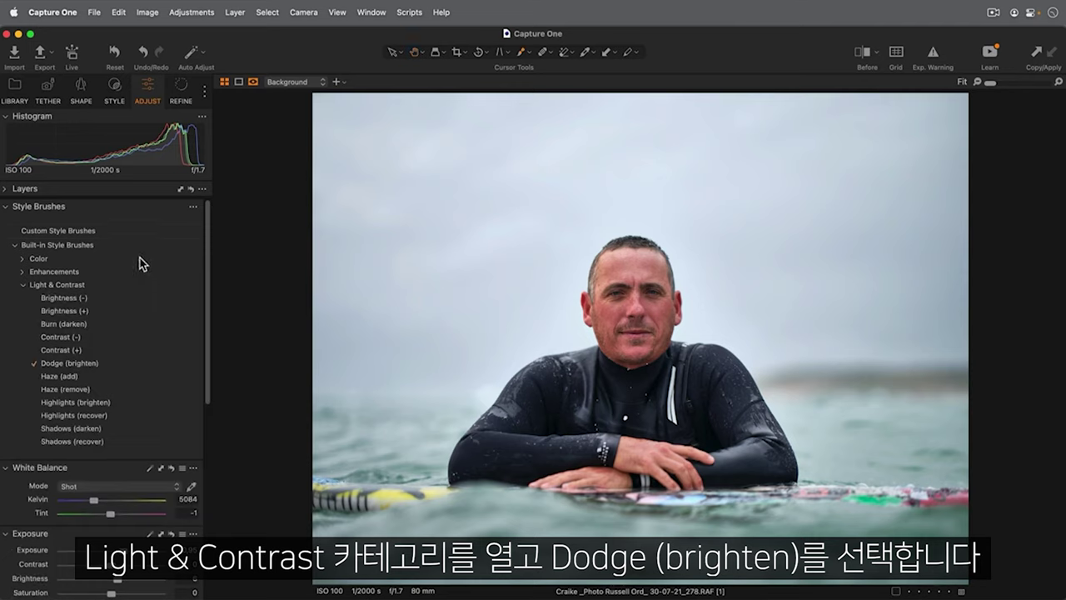
click(5, 189)
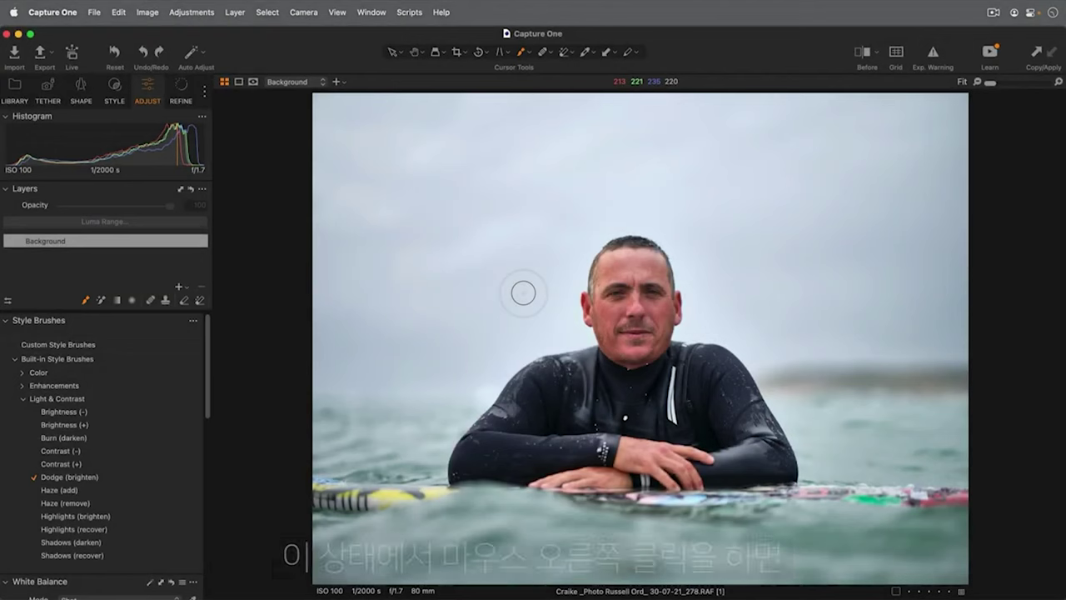
- Paint the surfer's face with a 641-size dodge brush and set layer opacity to 79
right_click(523, 293)
drag(523, 293, 530, 293)
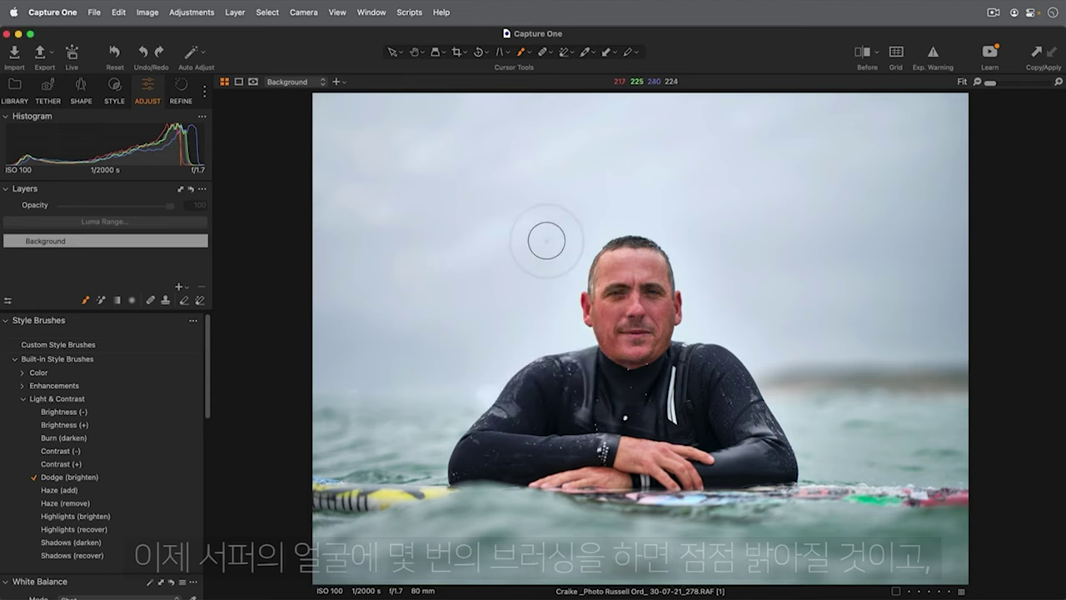
mouse_move(646, 276)
mouse_down()
mouse_move(614, 342)
mouse_move(635, 268)
mouse_move(637, 348)
mouse_move(647, 353)
mouse_up()
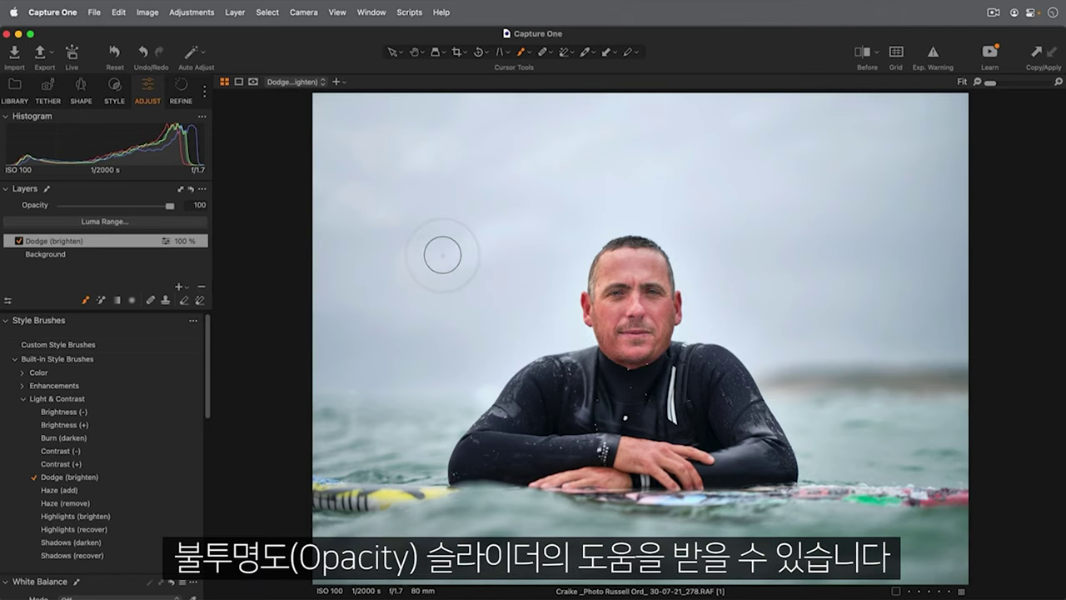
mouse_move(171, 208)
mouse_down()
mouse_move(46, 208)
mouse_move(146, 207)
mouse_up()
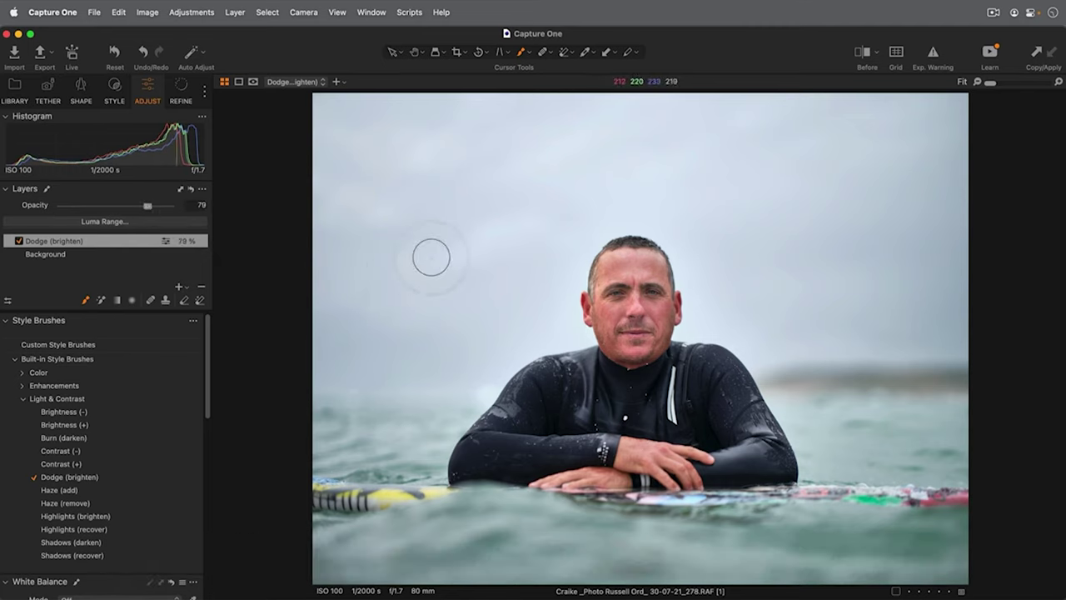
- Zoom in on the face and pick the Red Skin Reduction brush at size 399
key(super+plus)
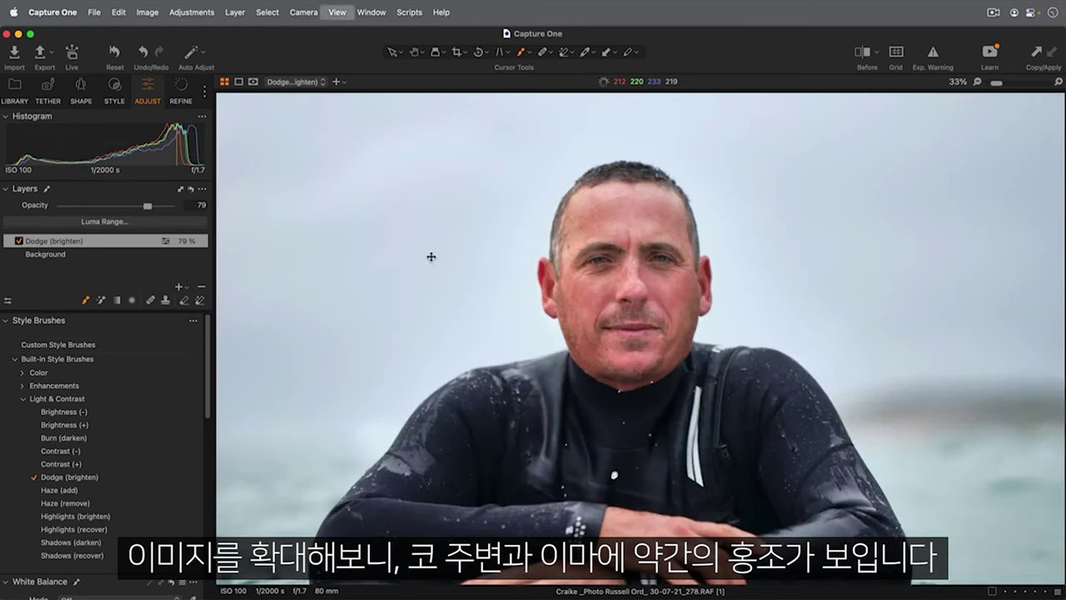
key(super+plus)
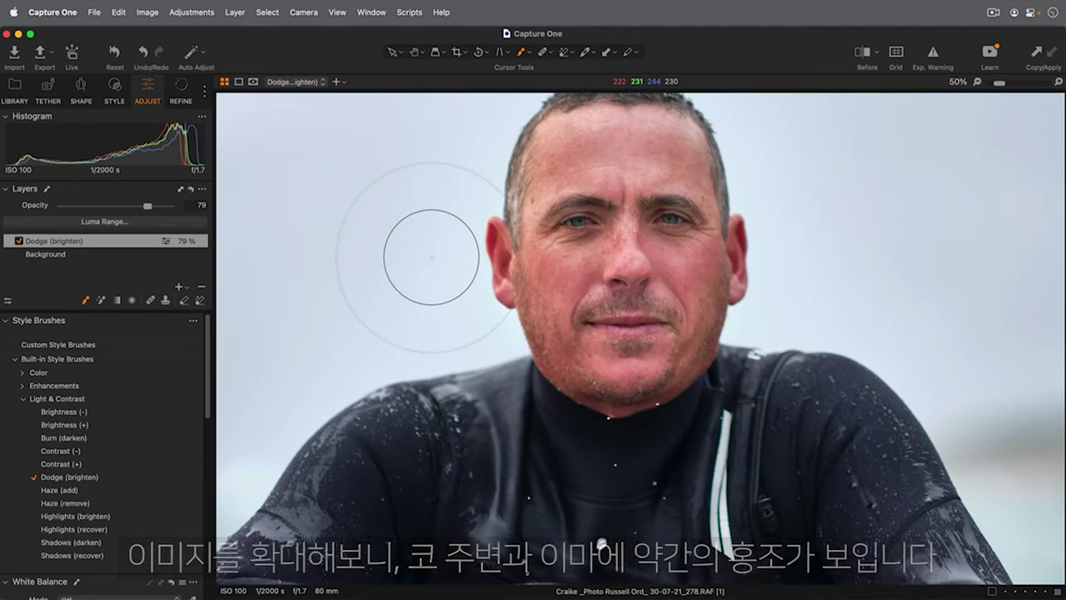
click(22, 386)
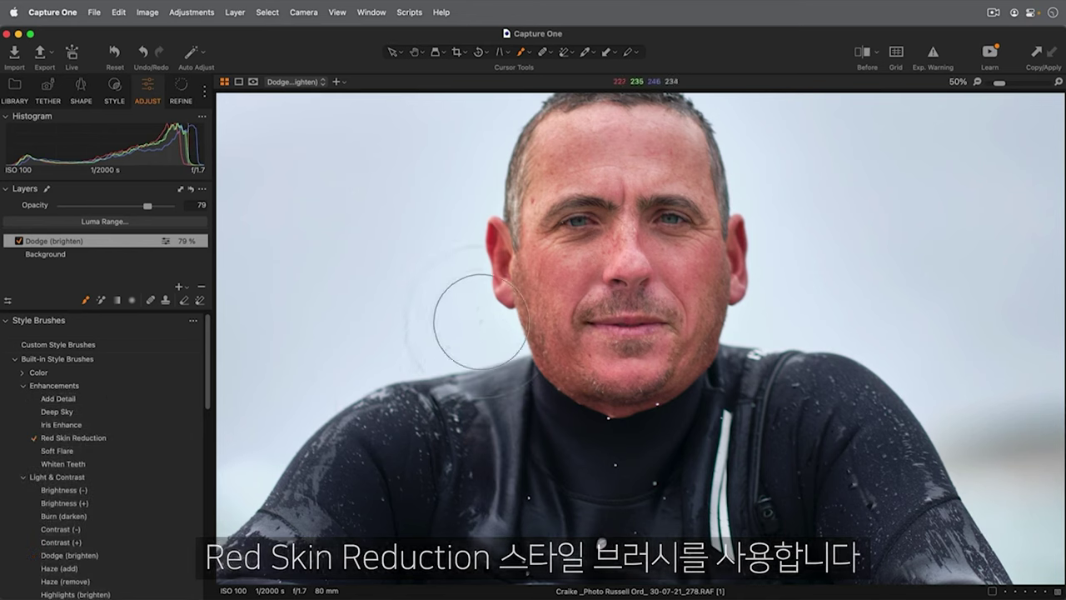
right_click(415, 281)
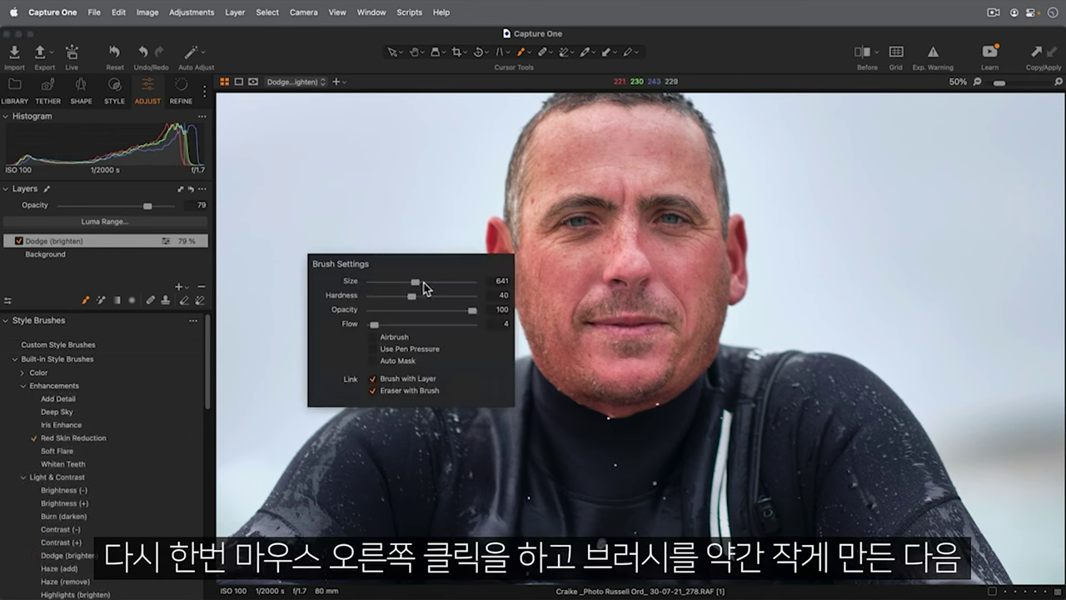
drag(416, 281, 408, 282)
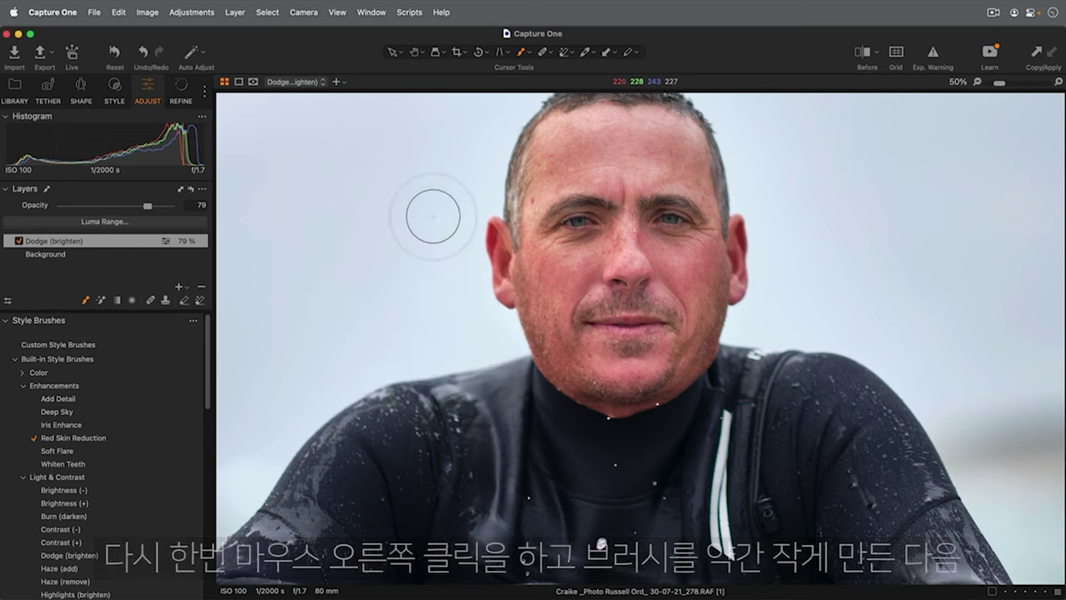
- Paint red skin reduction over the nose, forehead, cheeks and jaw
mouse_move(585, 293)
mouse_down()
mouse_move(636, 290)
mouse_move(564, 298)
mouse_up()
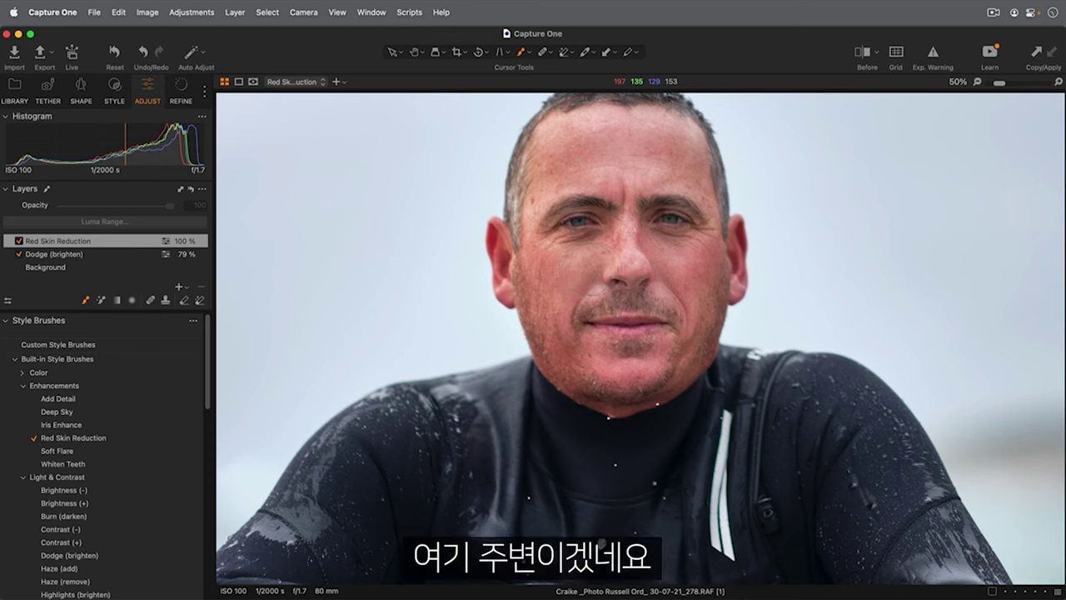
drag(624, 151, 647, 142)
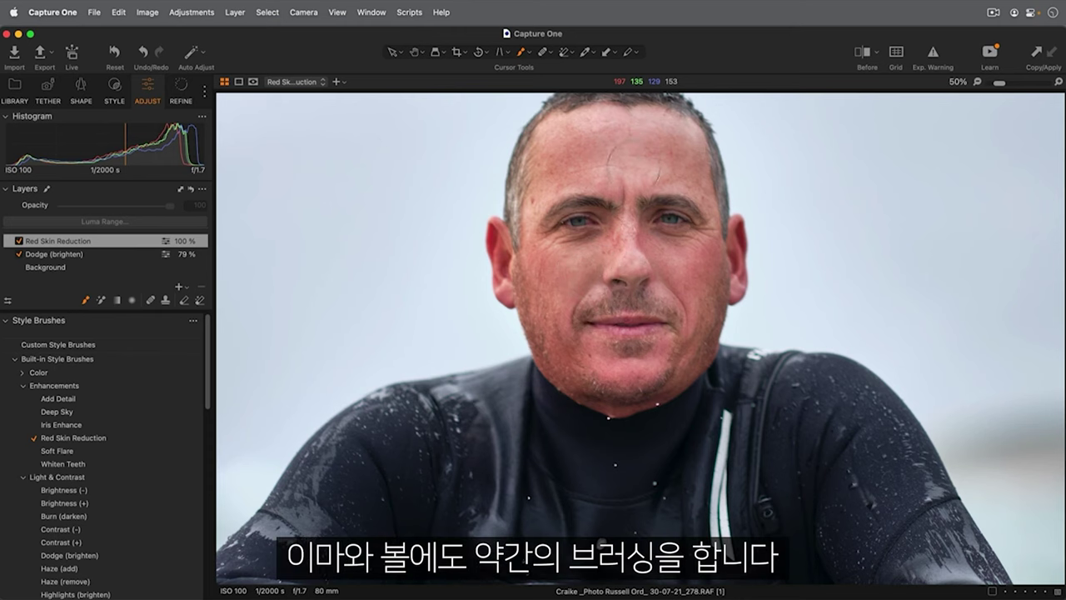
drag(679, 287, 554, 299)
drag(704, 367, 583, 392)
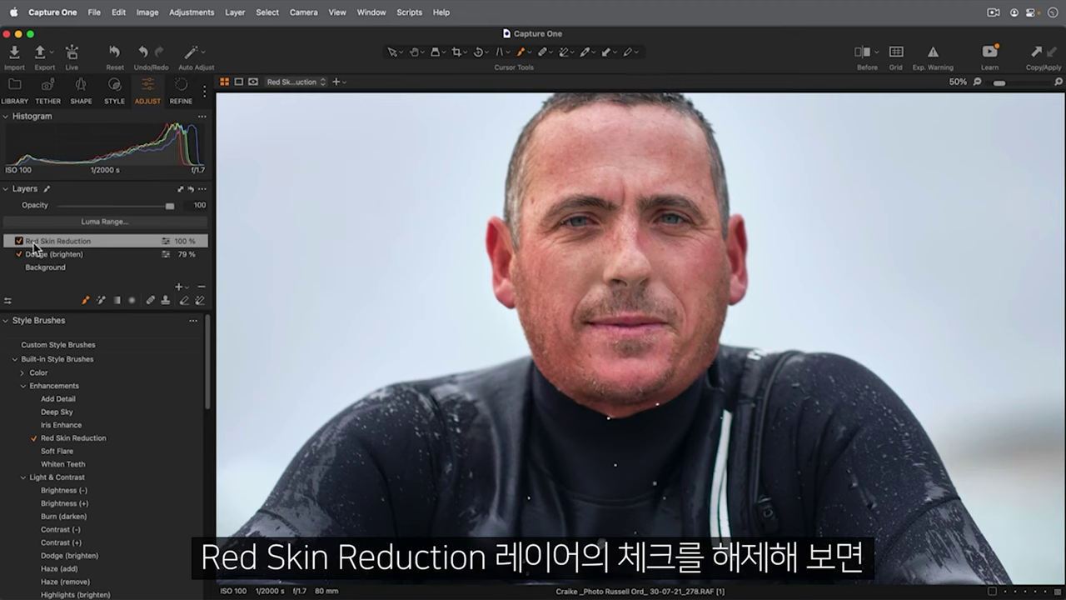
click(19, 242)
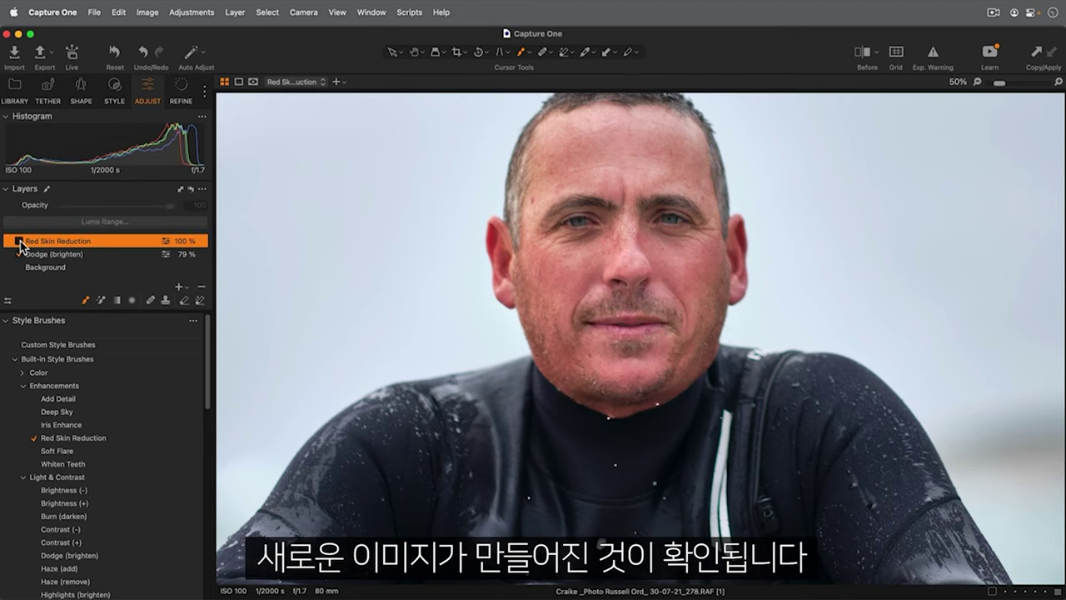
click(19, 242)
click(19, 241)
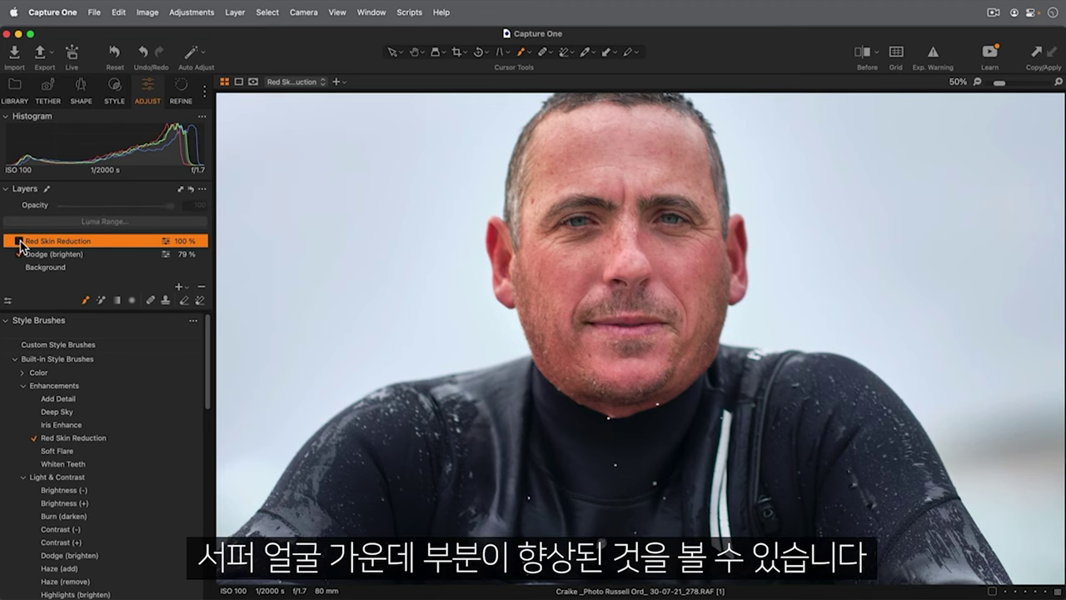
click(19, 242)
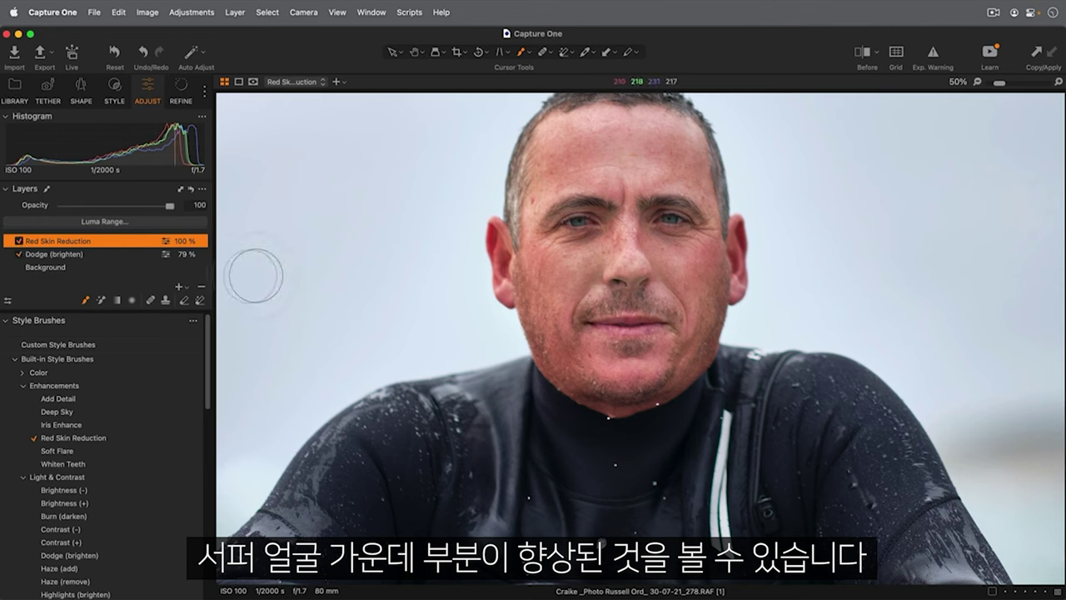
key(h)
key(super+0)
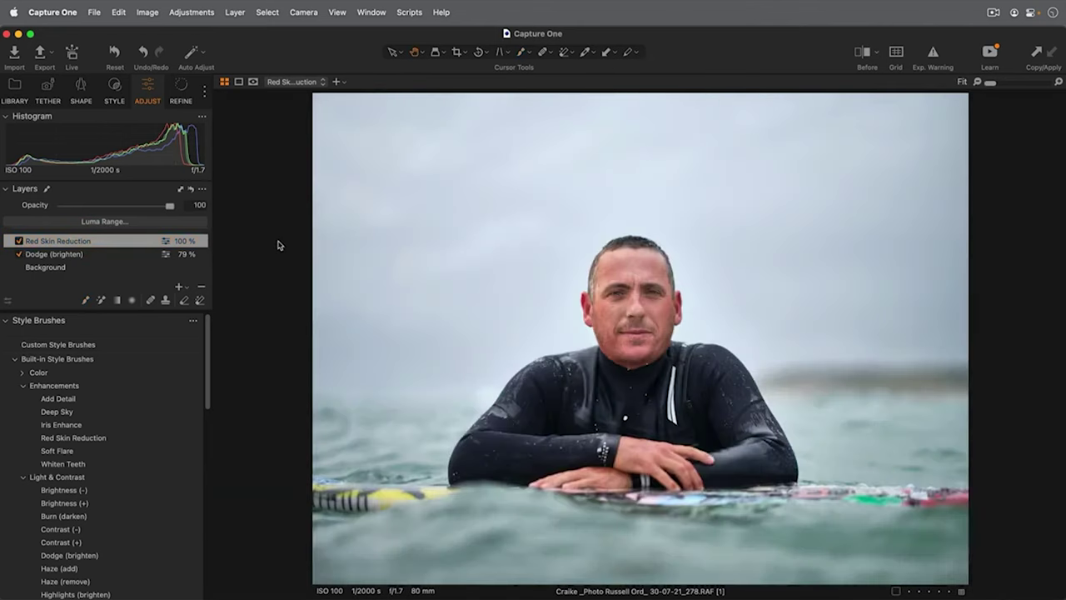
- Darken the surfer photo's edges with a -1.07 vignette
scroll(140, 383, down, 5)
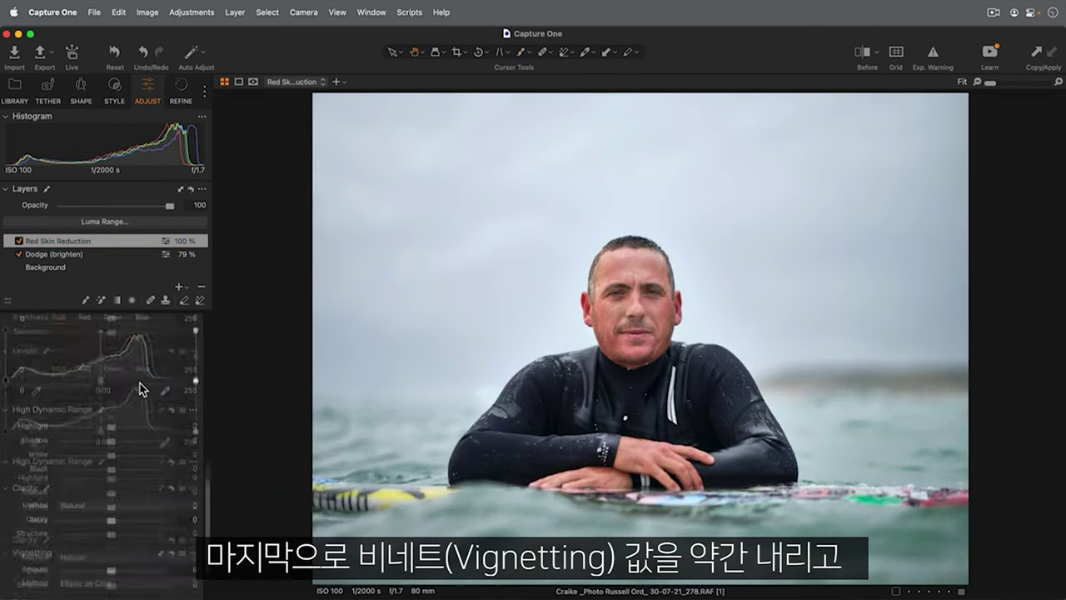
scroll(140, 383, down, 5)
drag(111, 497, 97, 502)
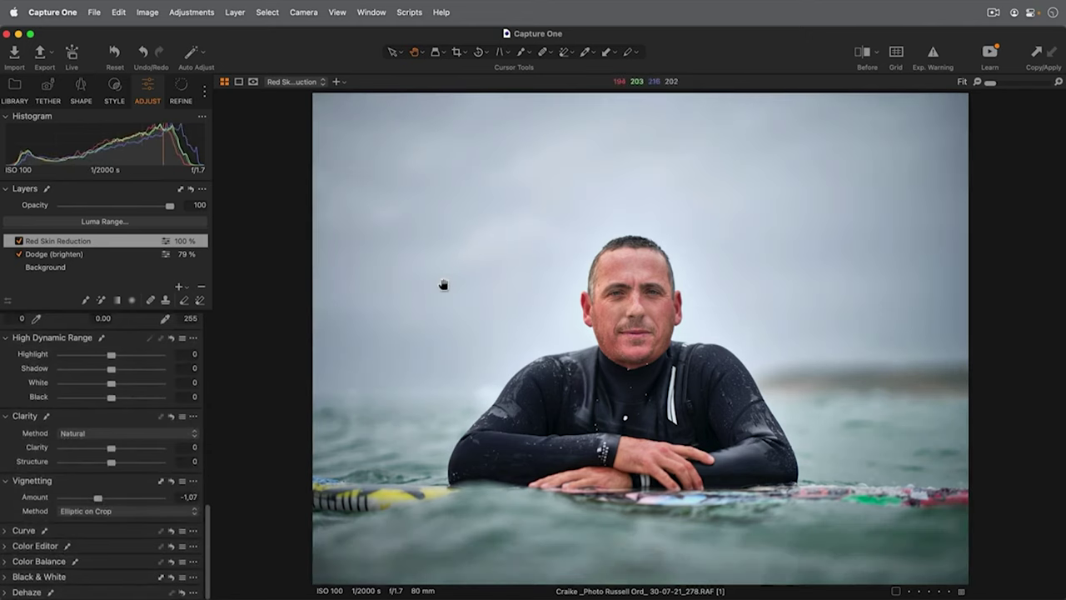
- Crop some sky off the top of the surfer photo
key(c)
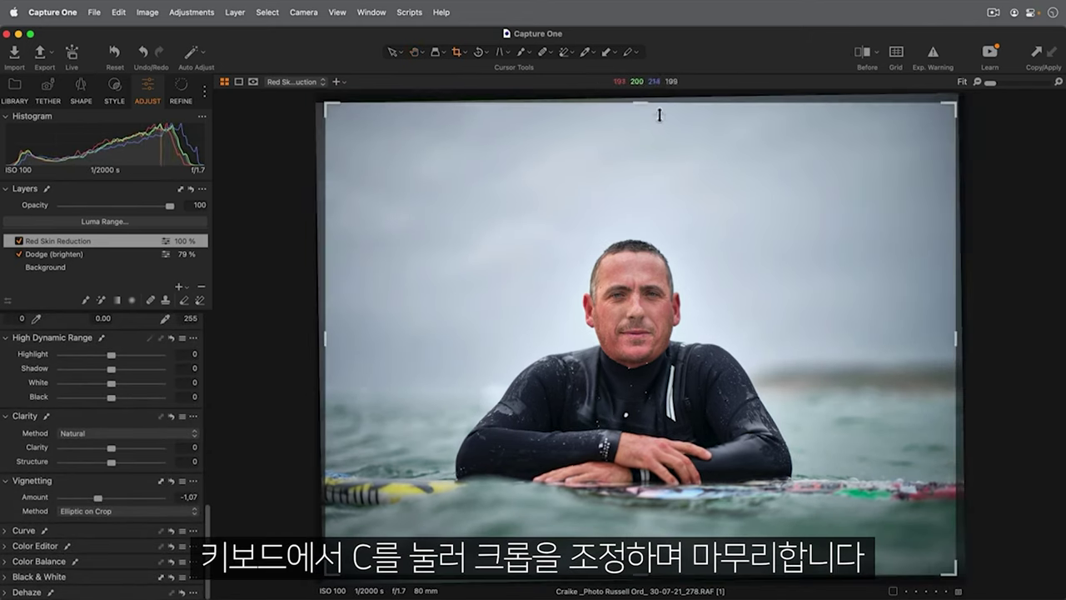
drag(640, 103, 640, 179)
key(h)
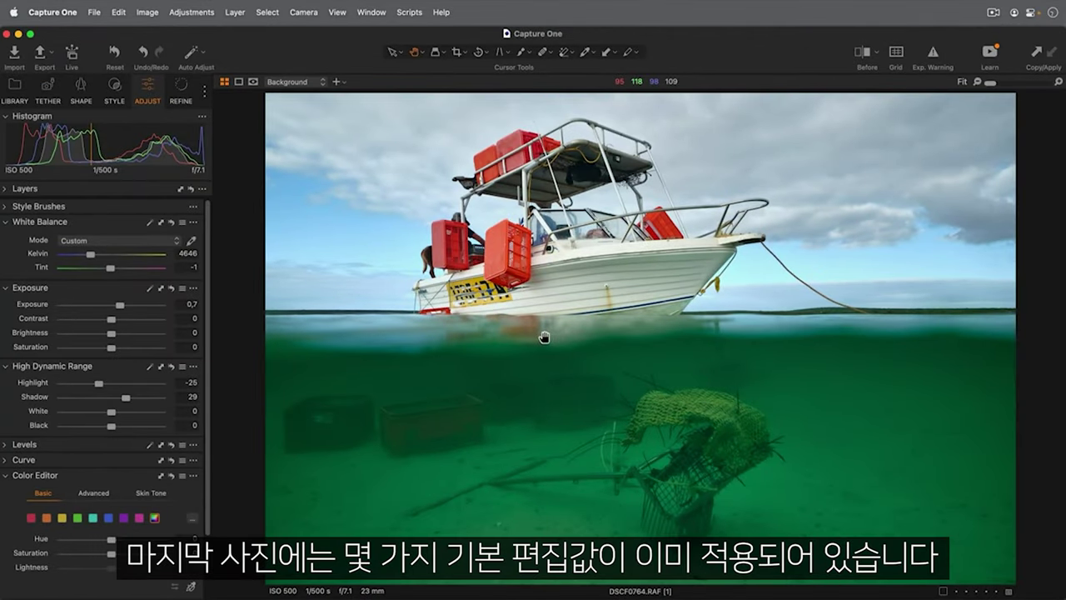
- Compare the boat photo before/after with a split view, then move Color Editor below White Balance
key(y)
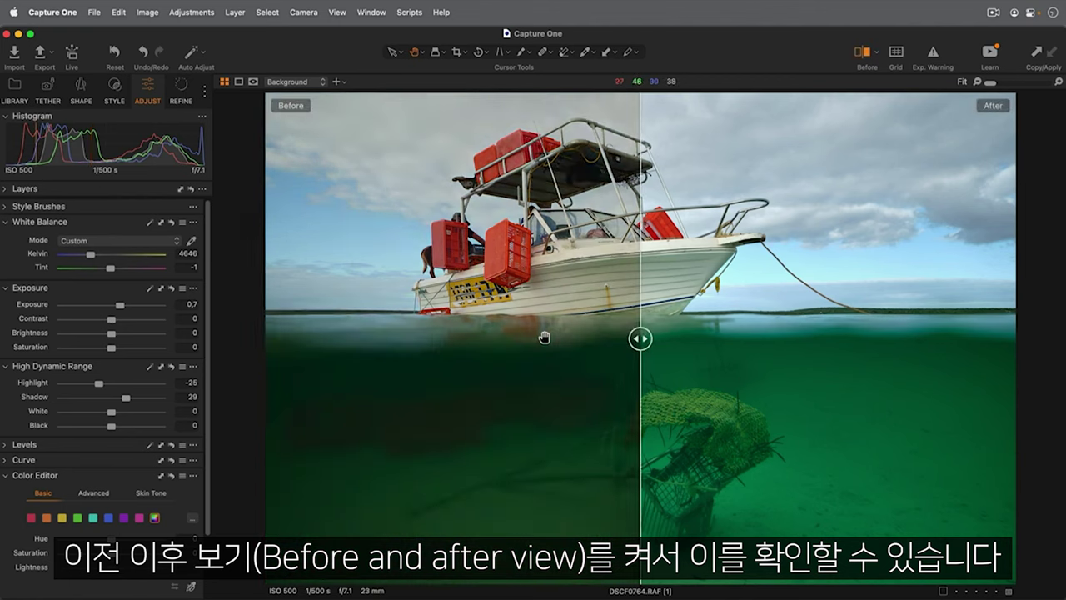
mouse_move(640, 356)
mouse_down()
mouse_move(927, 358)
mouse_move(539, 362)
mouse_up()
key(y)
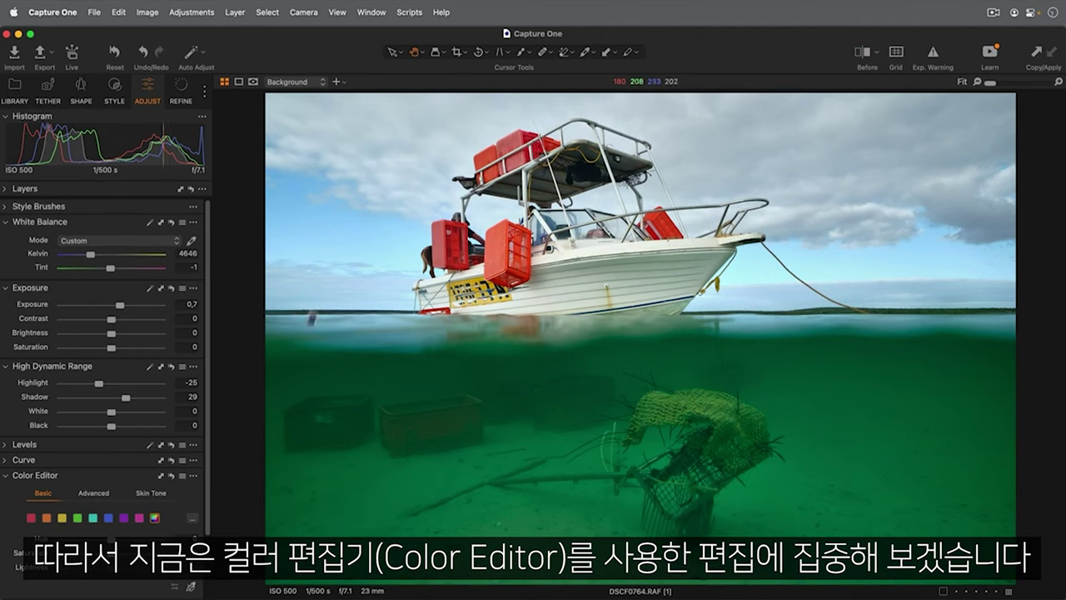
mouse_move(100, 475)
mouse_down()
mouse_move(188, 356)
mouse_move(124, 291)
mouse_up()
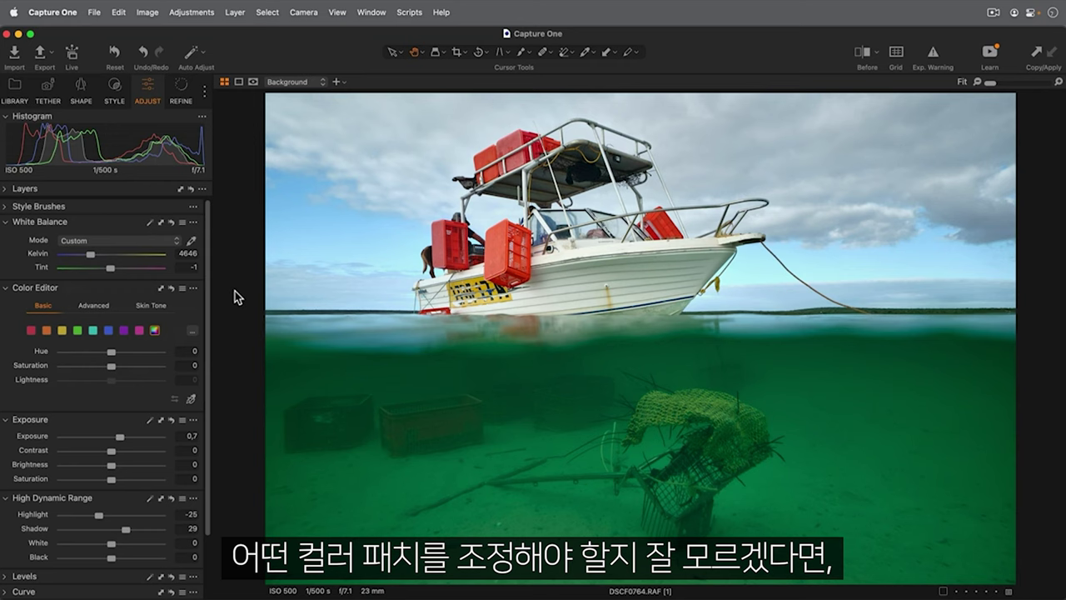
- Sample the underwater green and set its hue to 16.8 and lightness to -5.3
click(191, 399)
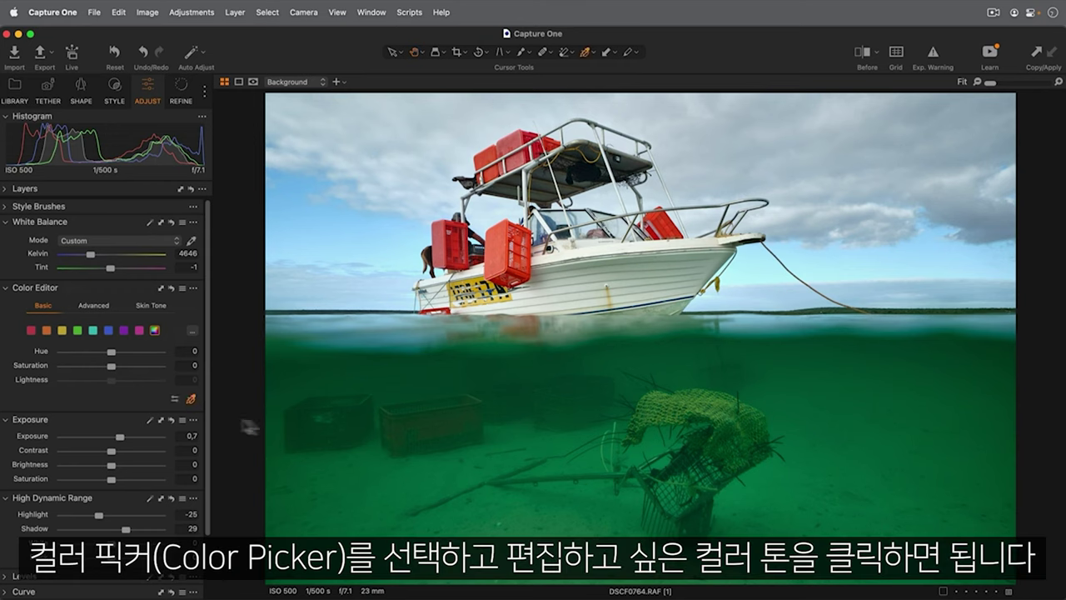
click(395, 373)
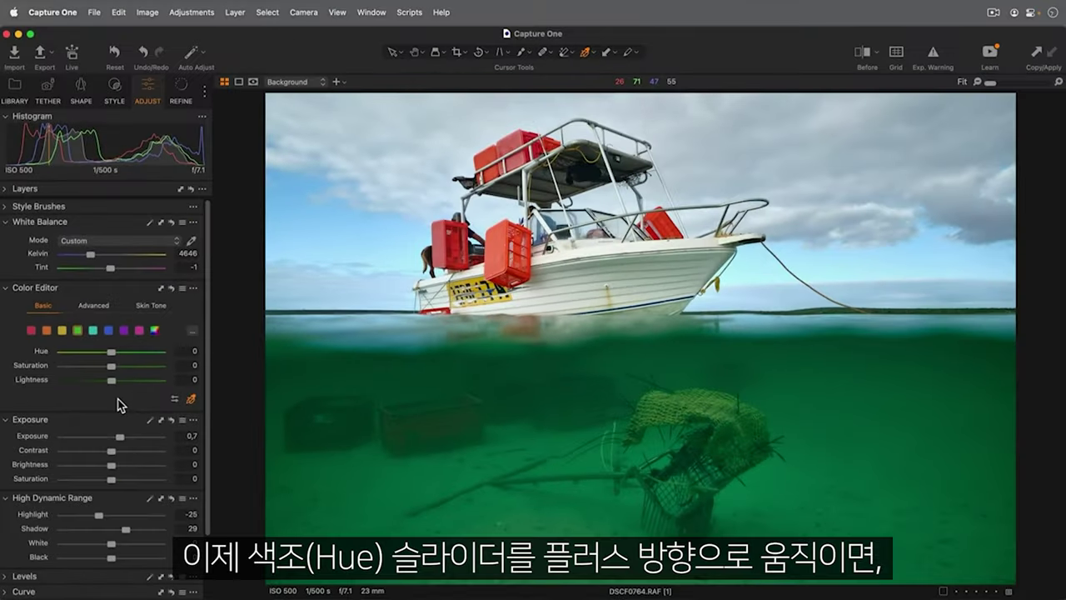
drag(112, 351, 138, 352)
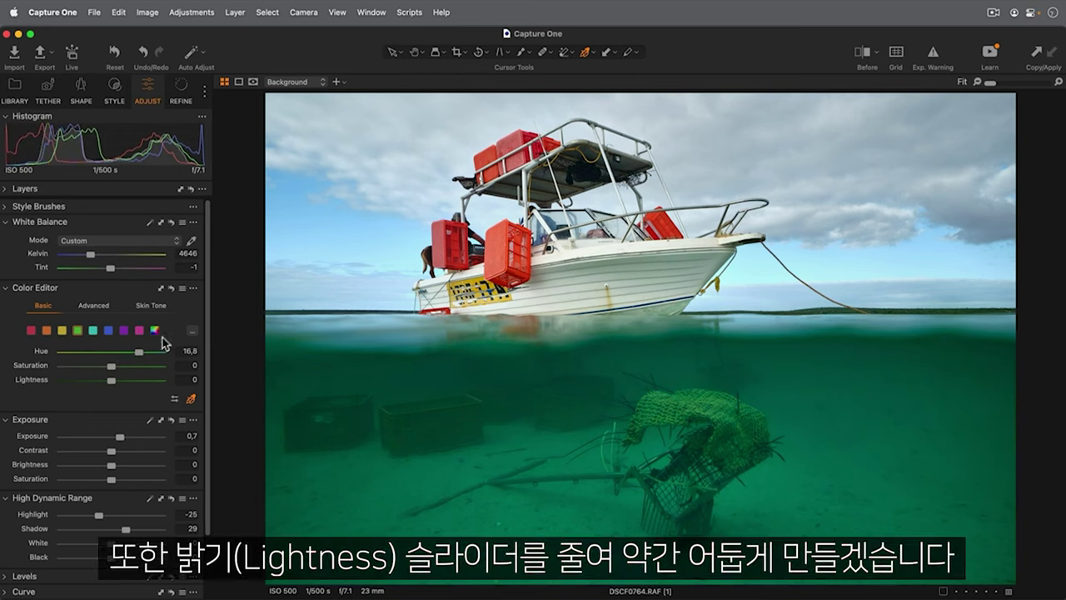
drag(111, 380, 106, 379)
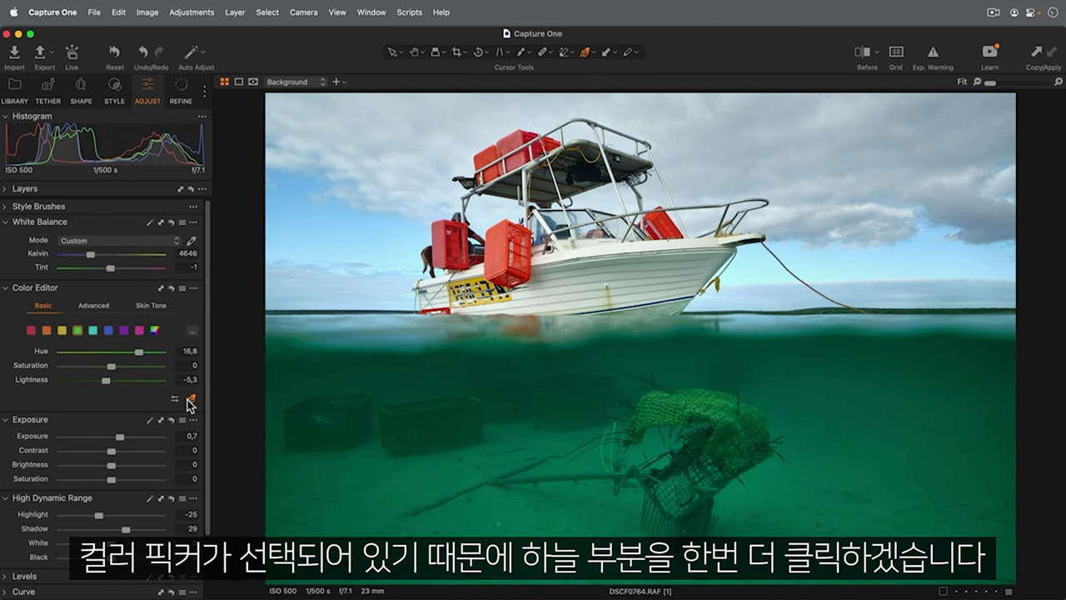
- Sample the sky blue and set saturation to 17.8 and lightness to -21.3
click(321, 218)
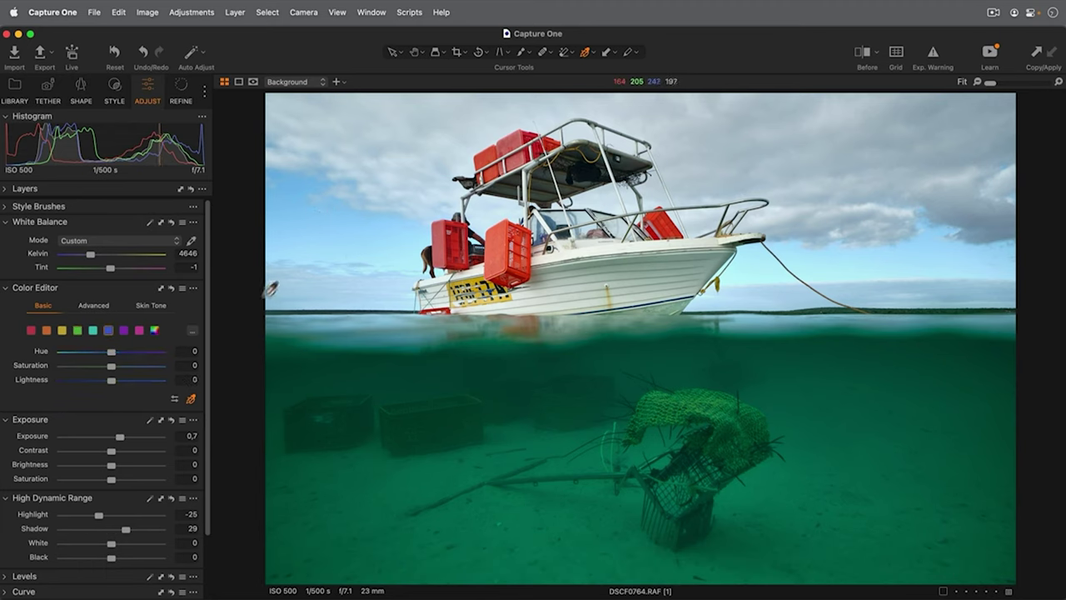
mouse_move(112, 366)
mouse_down()
mouse_move(126, 368)
mouse_move(89, 380)
mouse_up()
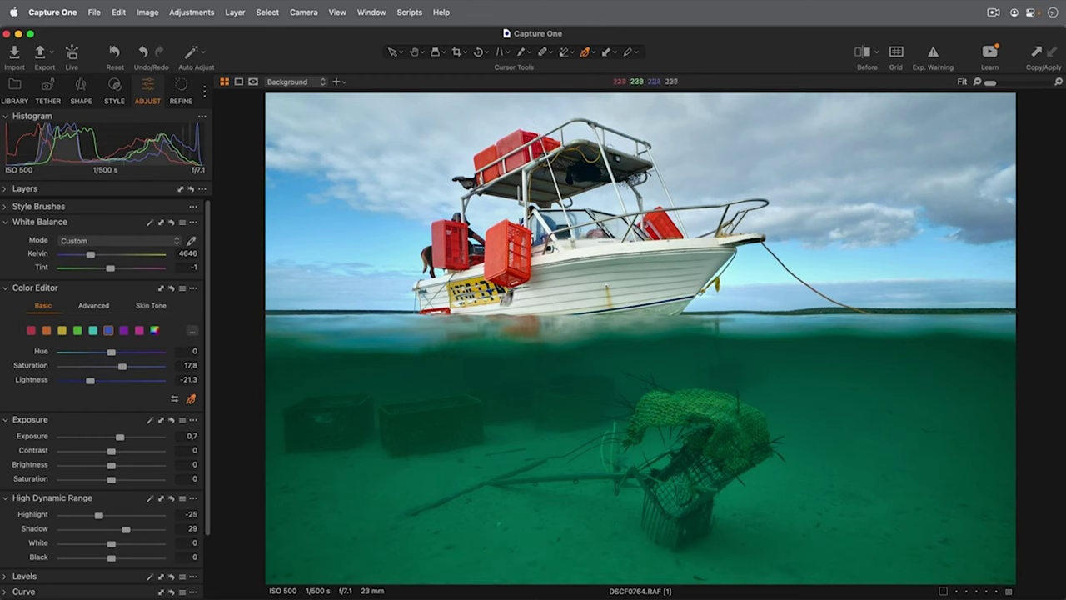
- Sample the red of the boat's crates with the Color Editor picker
click(498, 249)
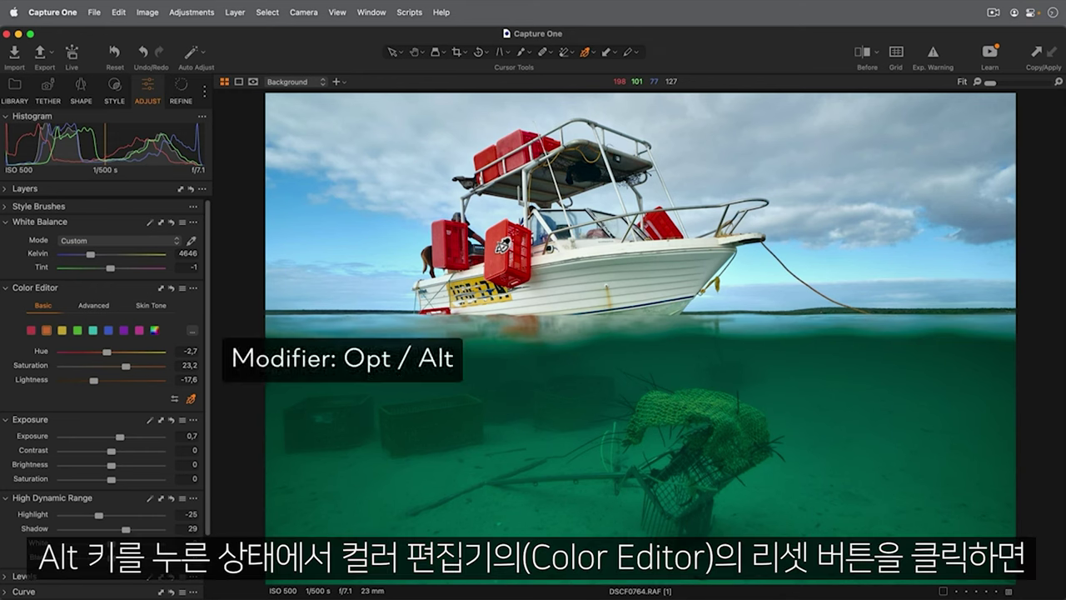
alt+click(171, 288)
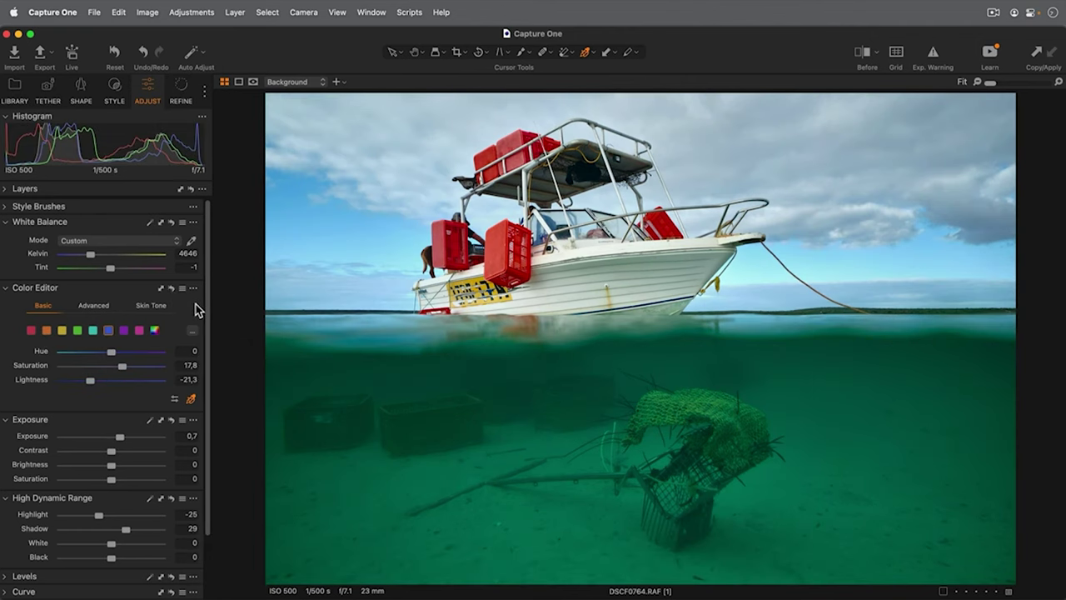
click(97, 306)
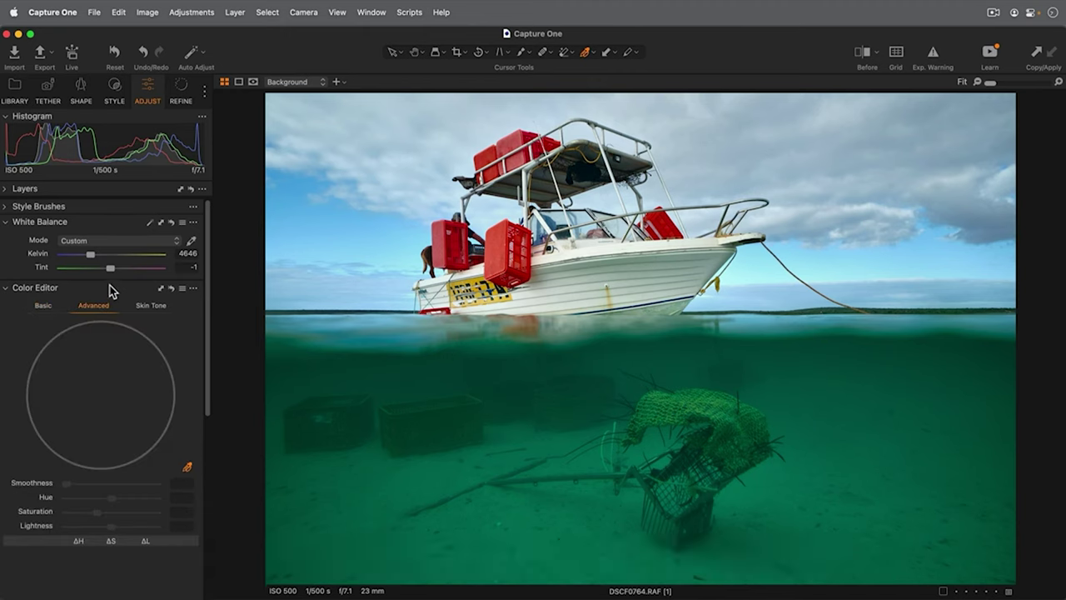
click(43, 305)
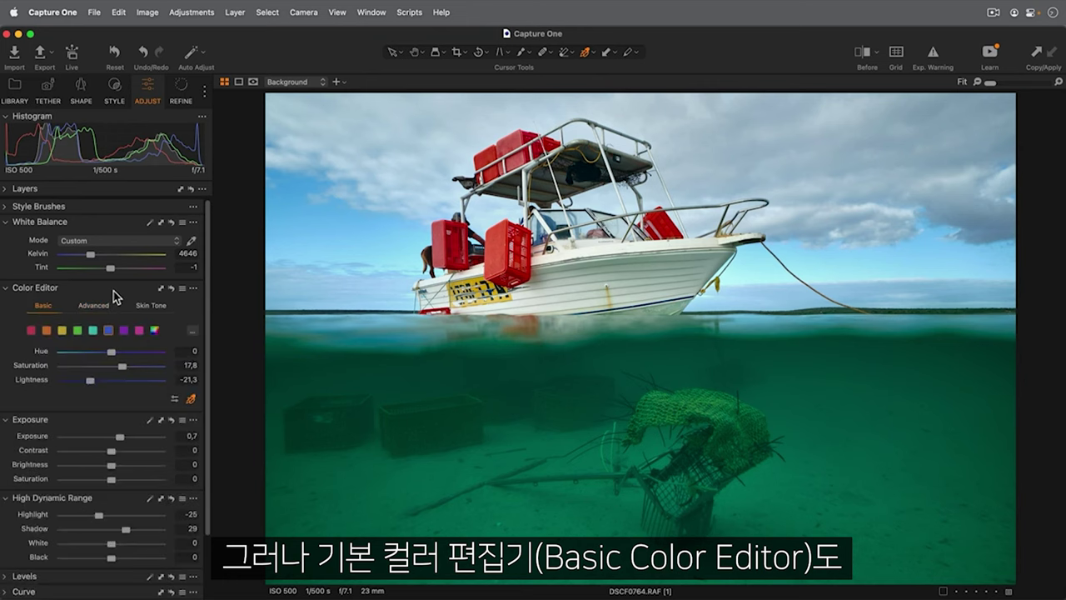